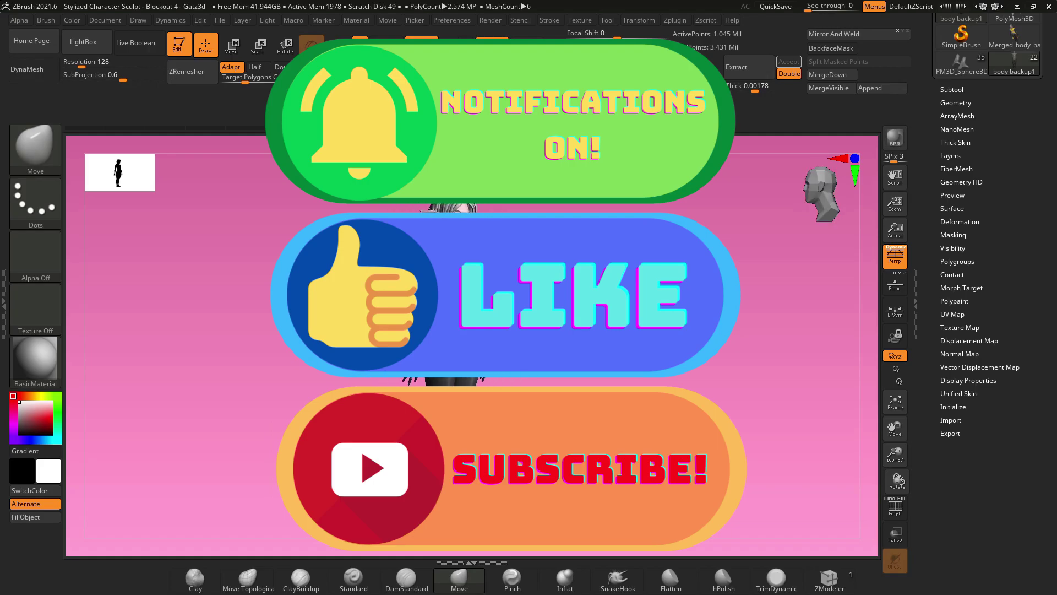
# Step: Browse the LightBox project library for the DemoSoldier, male and female base body meshes
pyautogui.keyDown('alt'); pyautogui.moveTo(757, 311); pyautogui.dragTo(735, 380); pyautogui.keyUp('alt')
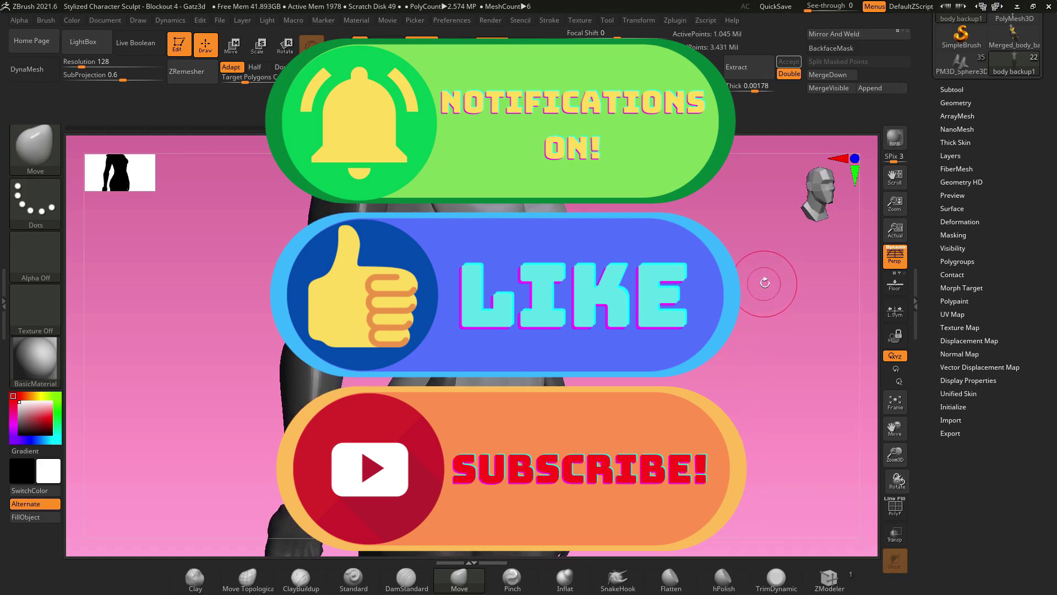
pyautogui.keyDown('alt'); pyautogui.moveTo(765, 283); pyautogui.dragTo(746, 446); pyautogui.keyUp('alt')
pyautogui.moveTo(769, 378); pyautogui.dragTo(570, 353)
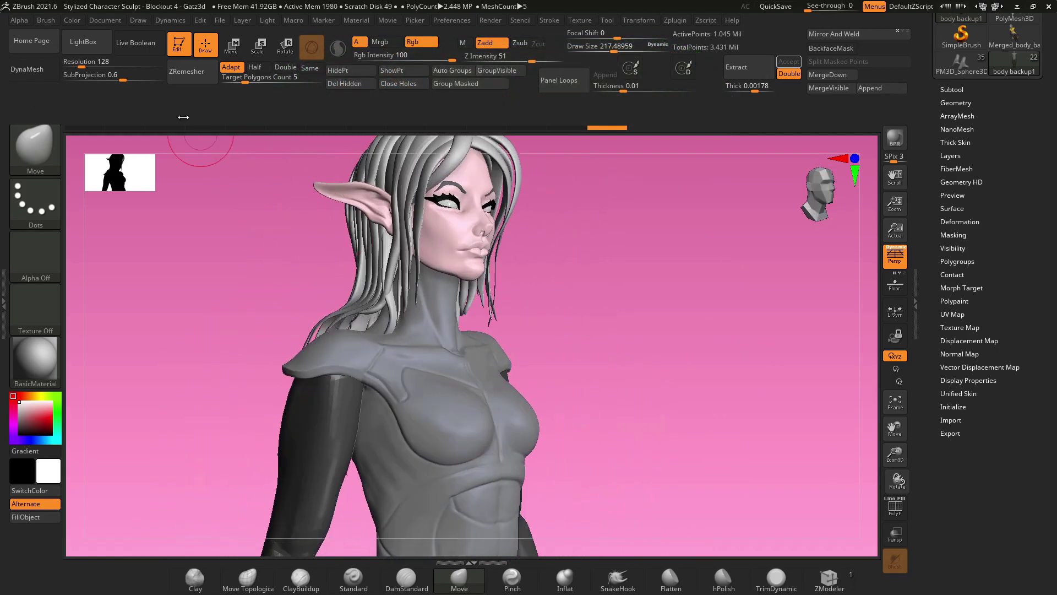
pyautogui.click(87, 42)
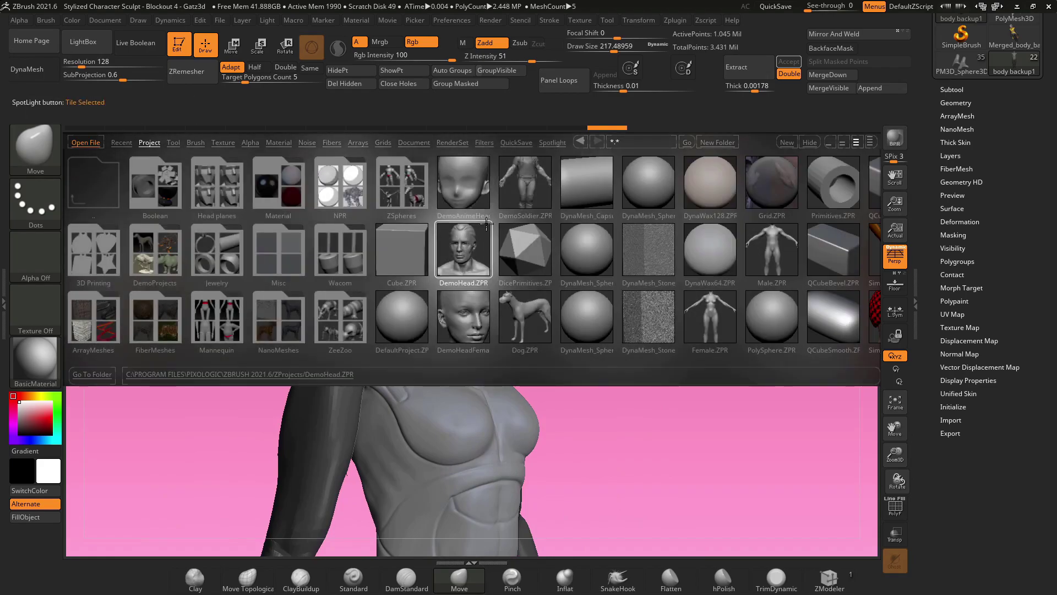
pyautogui.doubleClick(524, 197)
pyautogui.click(777, 259)
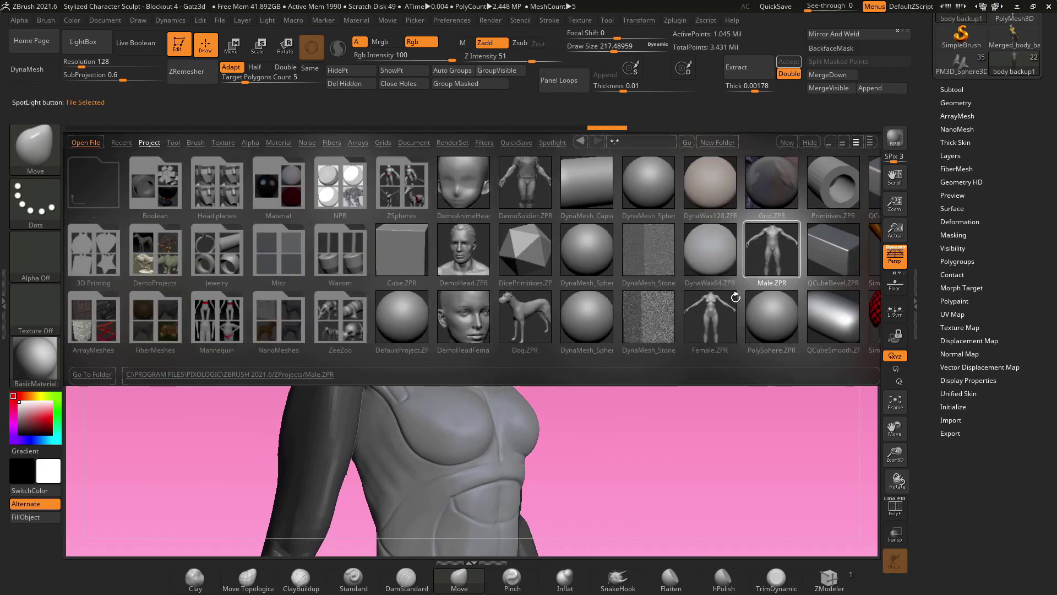
pyautogui.click(715, 322)
pyautogui.click(106, 53)
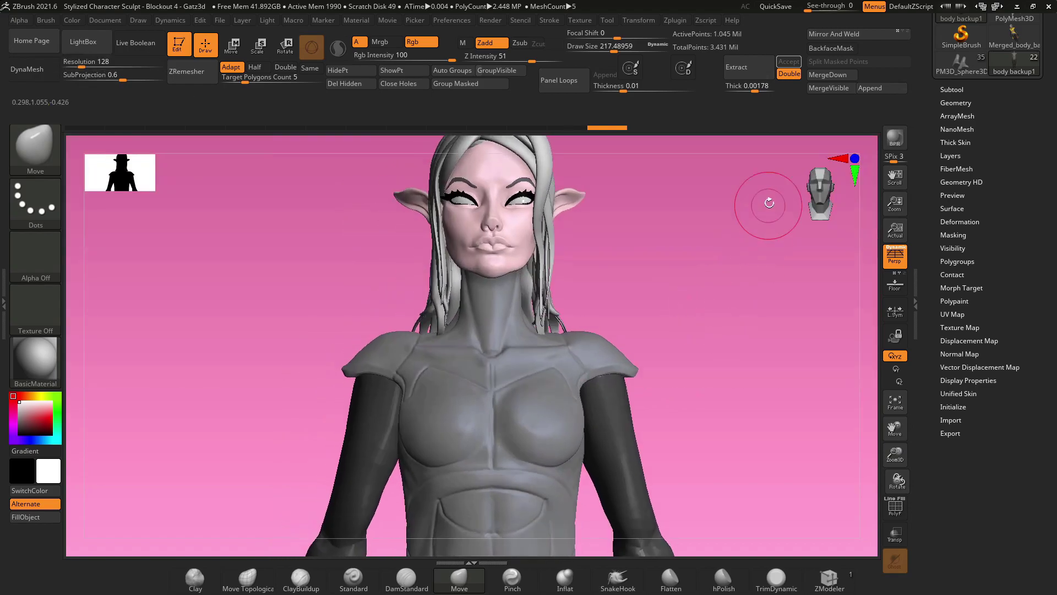
# Step: Mask armor panel areas on the shoulders, chest and sides of the torso using a masking brush
pyautogui.press('ctrl')
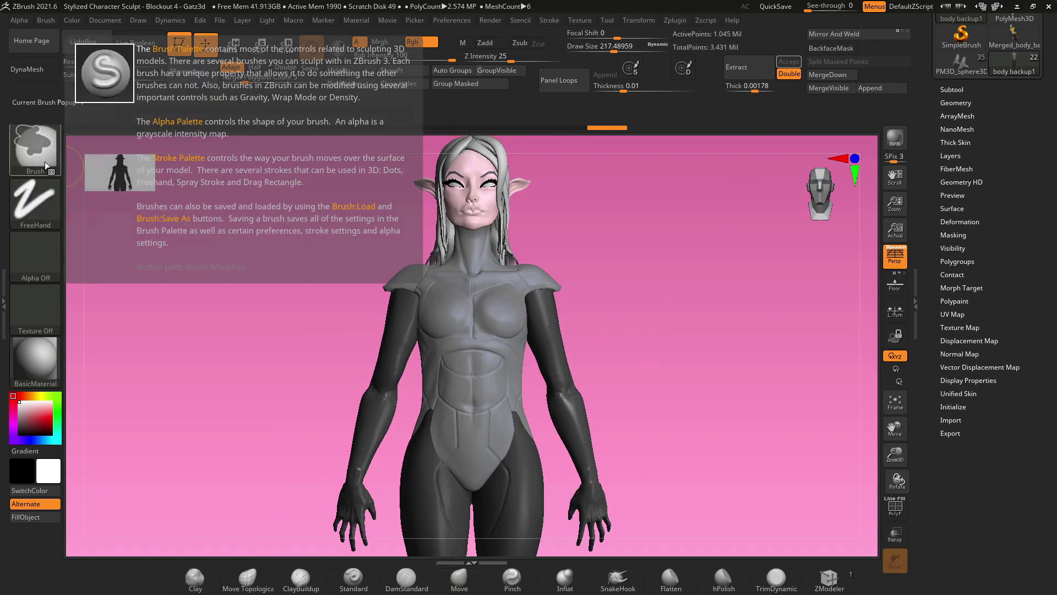
pyautogui.keyDown('ctrl'); pyautogui.click(48, 150); pyautogui.keyUp('ctrl')
pyautogui.keyDown('ctrl'); pyautogui.click(267, 207); pyautogui.keyUp('ctrl')
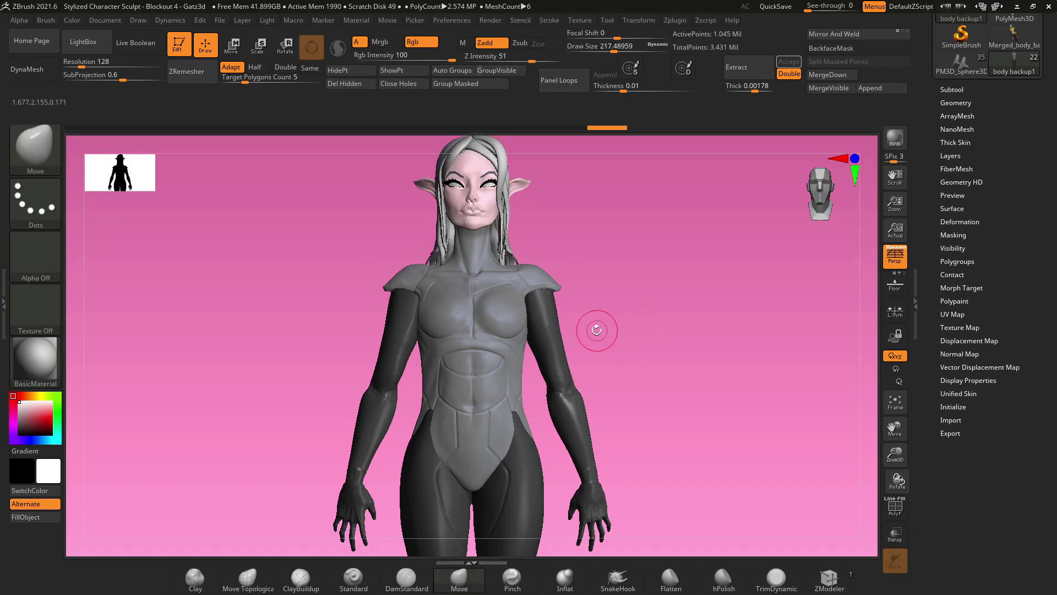
pyautogui.press('ctrl')
pyautogui.keyDown('ctrl'); pyautogui.moveTo(557, 321); pyautogui.dragTo(573, 390); pyautogui.keyUp('ctrl')
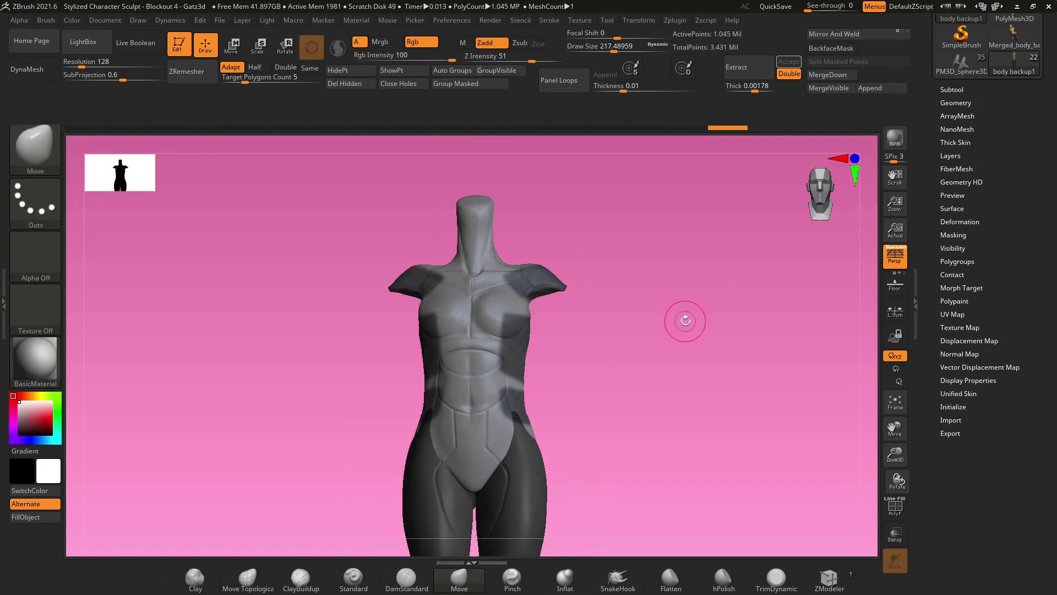
# Step: Extract the masked torso areas as a new double-sided mesh with a thickness of 0.001 and accept the result
pyautogui.click(967, 89)
pyautogui.scroll(-5, 985, 275)
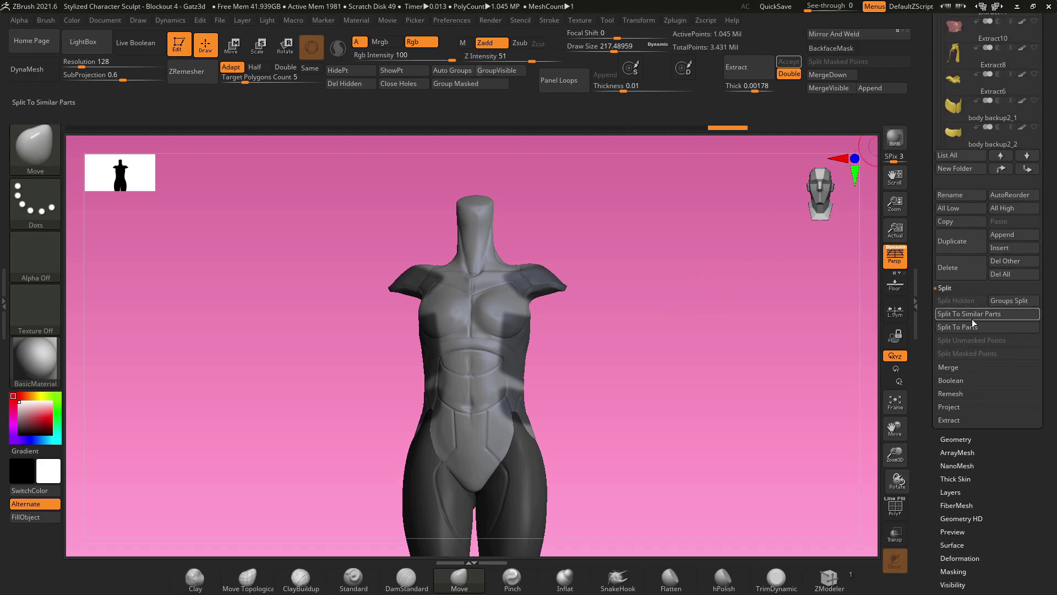
pyautogui.click(950, 419)
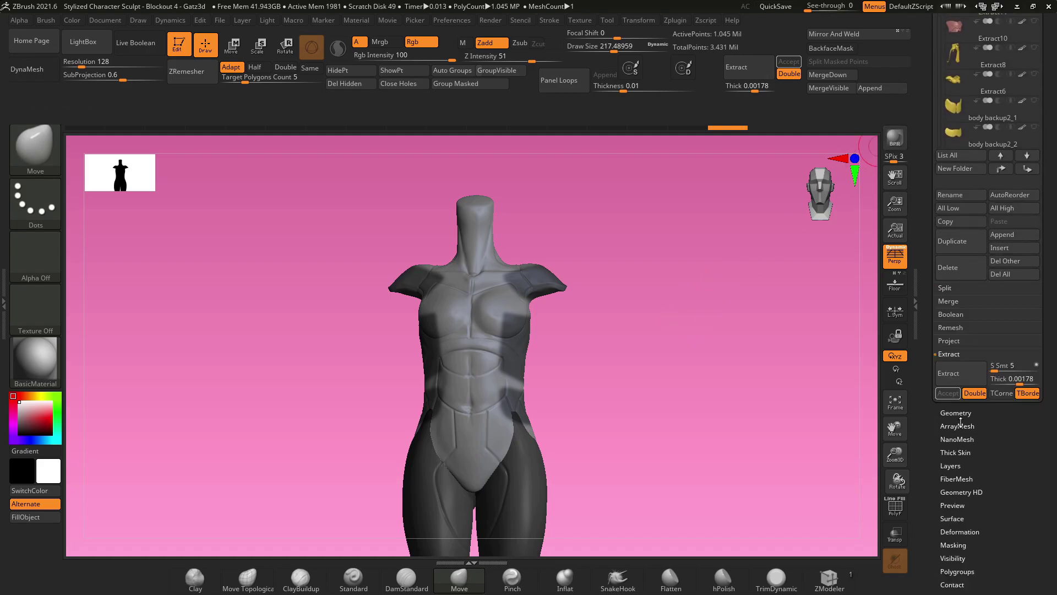
pyautogui.click(1012, 384)
pyautogui.write('0.001')
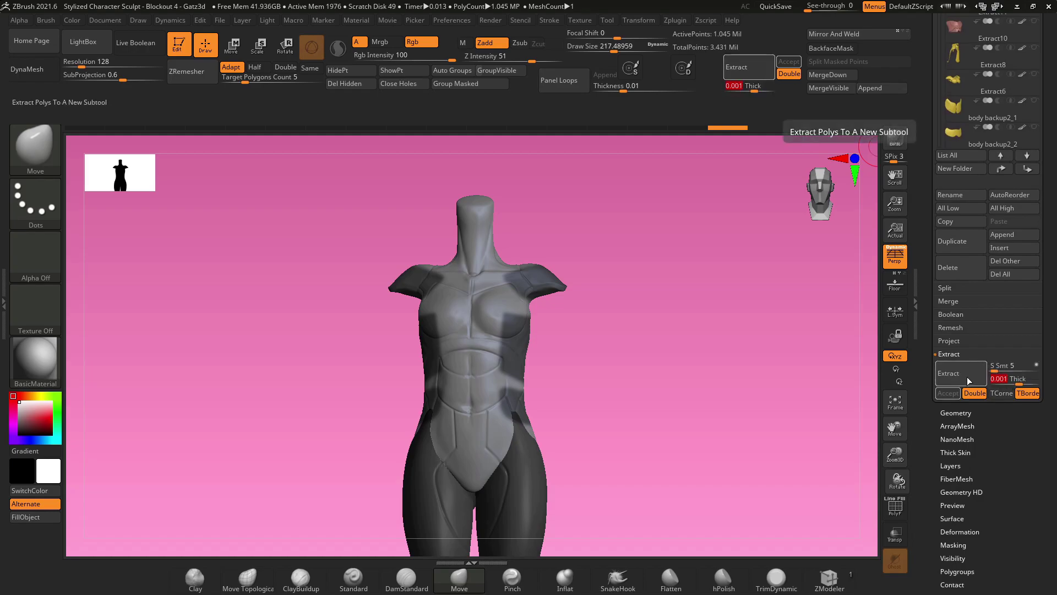
pyautogui.click(969, 380)
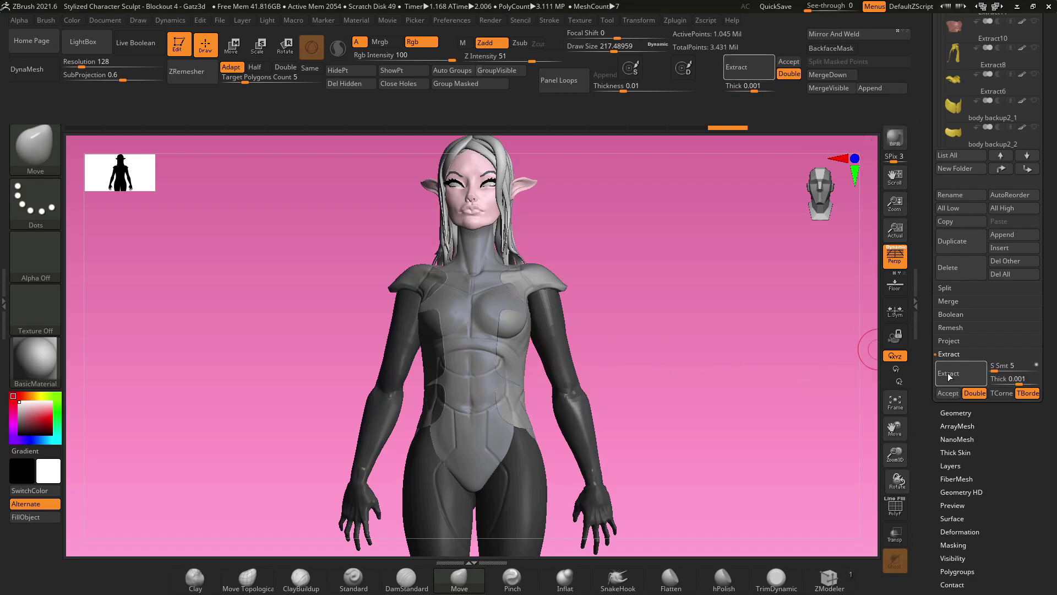
pyautogui.click(950, 396)
# Step: Show the polygroup wireframe on the extracted panels and isolate their outer faces by hiding the inner polygroup
pyautogui.keyDown('ctrl'); pyautogui.moveTo(730, 353); pyautogui.dragTo(752, 375, button='right'); pyautogui.keyUp('ctrl')
pyautogui.moveTo(753, 375)
pyautogui.mouseDown()
pyautogui.moveTo(684, 377)
pyautogui.moveTo(736, 338)
pyautogui.moveTo(677, 337)
pyautogui.moveTo(752, 347)
pyautogui.moveTo(609, 344)
pyautogui.mouseUp()
pyautogui.click(895, 510)
pyautogui.hotkey('ctrl', 'shift')
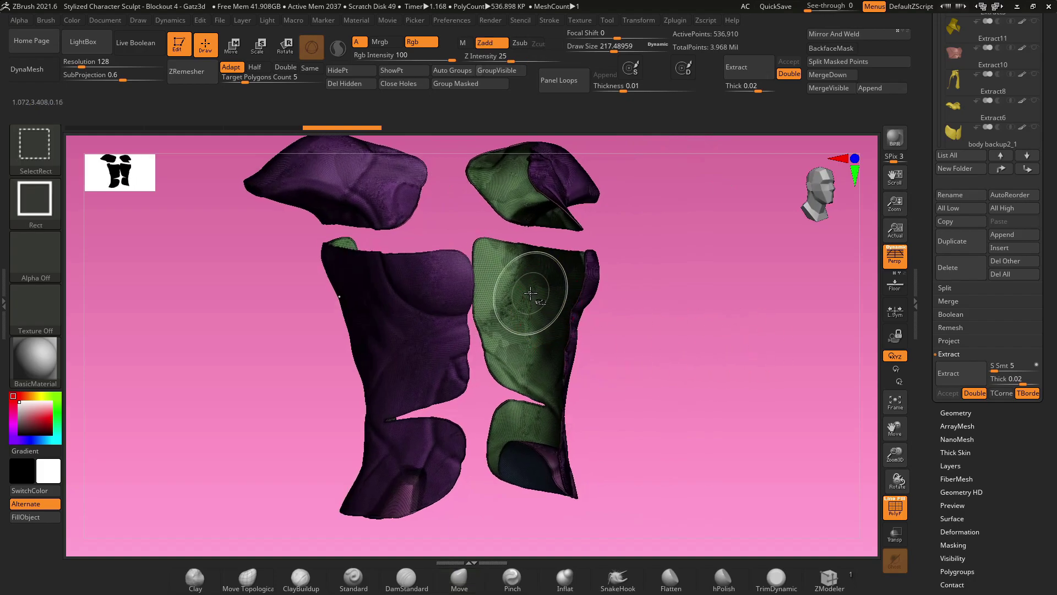
pyautogui.keyDown('ctrl'); pyautogui.keyDown('shift'); pyautogui.click(530, 292); pyautogui.keyUp('shift'); pyautogui.keyUp('ctrl')
pyautogui.moveTo(705, 326)
pyautogui.mouseDown()
pyautogui.moveTo(725, 328)
pyautogui.moveTo(696, 328)
pyautogui.mouseUp()
pyautogui.hotkey('ctrl', 'shift')
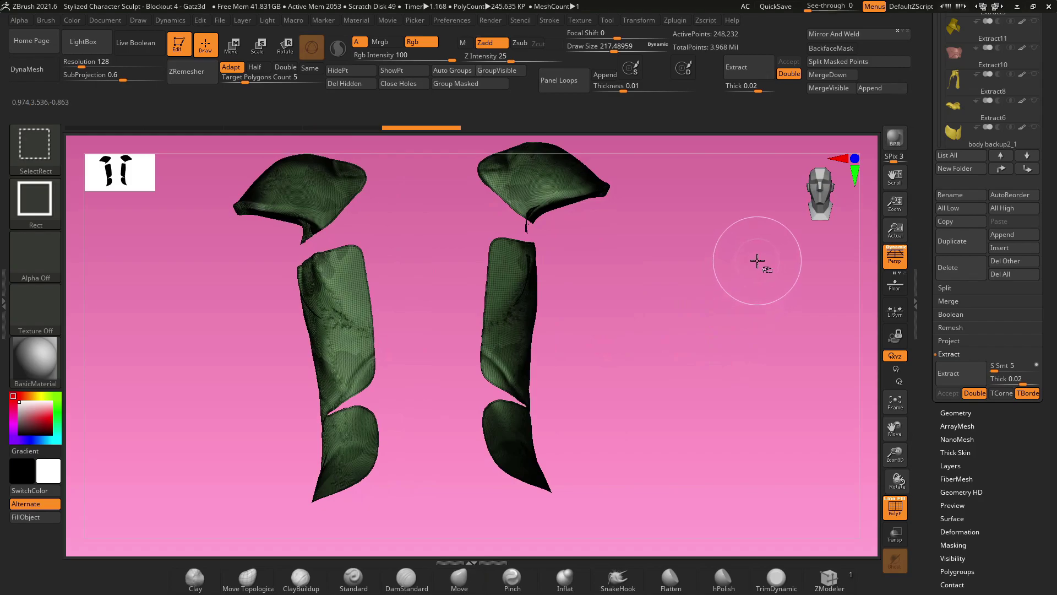
pyautogui.moveTo(757, 261)
pyautogui.keyDown('ctrl'); pyautogui.keyDown('shift'); pyautogui.mouseDown()
pyautogui.moveTo(621, 420)
pyautogui.moveTo(601, 462)
pyautogui.moveTo(683, 351)
pyautogui.moveTo(622, 247)
pyautogui.mouseUp(); pyautogui.keyUp('shift'); pyautogui.keyUp('ctrl')
pyautogui.moveTo(704, 367); pyautogui.dragTo(608, 312)
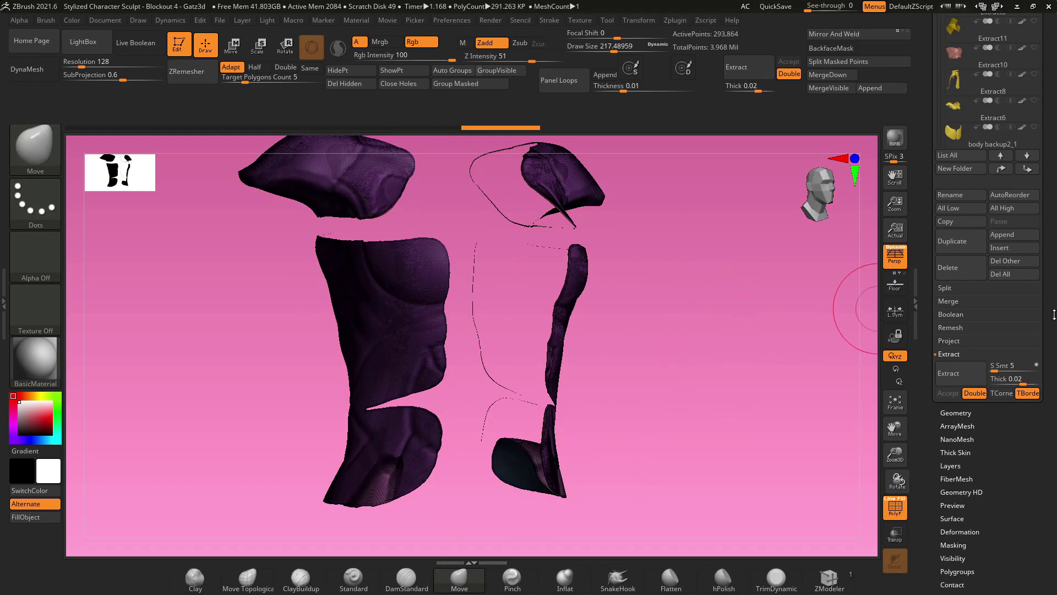
# Step: Delete the hidden inner faces of the extracted panels so only the outer shell remains
pyautogui.moveTo(1054, 314); pyautogui.dragTo(1050, 290)
pyautogui.click(969, 390)
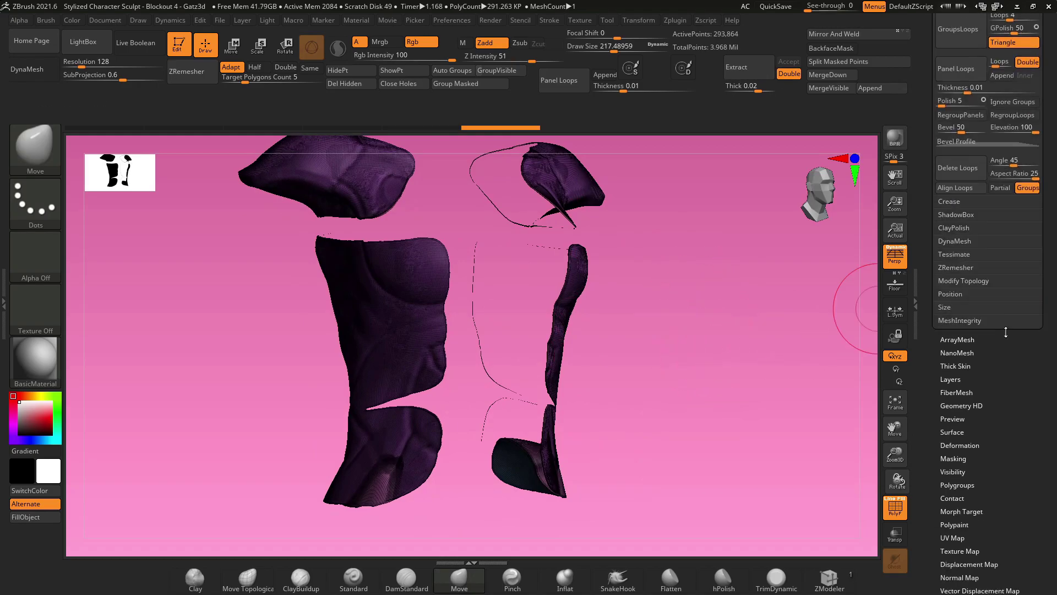
pyautogui.click(975, 283)
pyautogui.moveTo(986, 298); pyautogui.dragTo(986, 423)
pyautogui.click(946, 229)
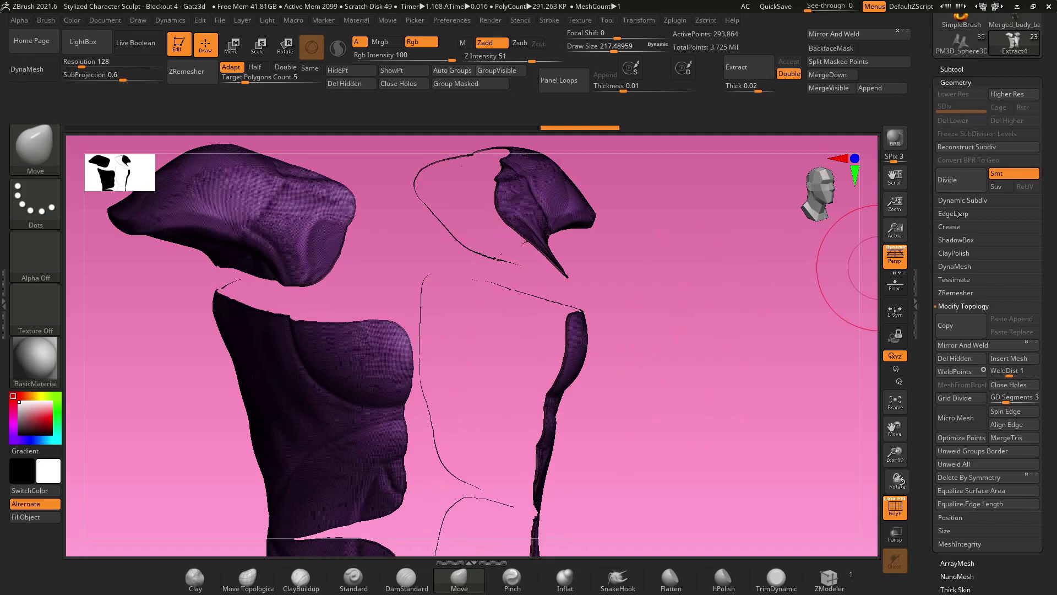
# Step: Apply GroupsLoops with 4 loops and GPolish 50 to clean up the panel borders
pyautogui.click(956, 214)
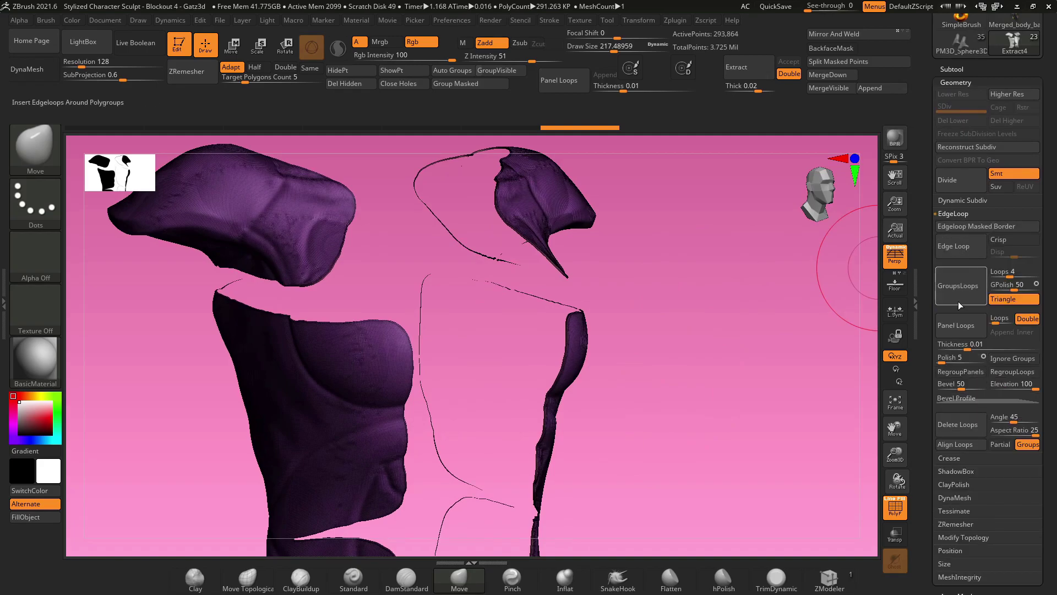
pyautogui.click(956, 287)
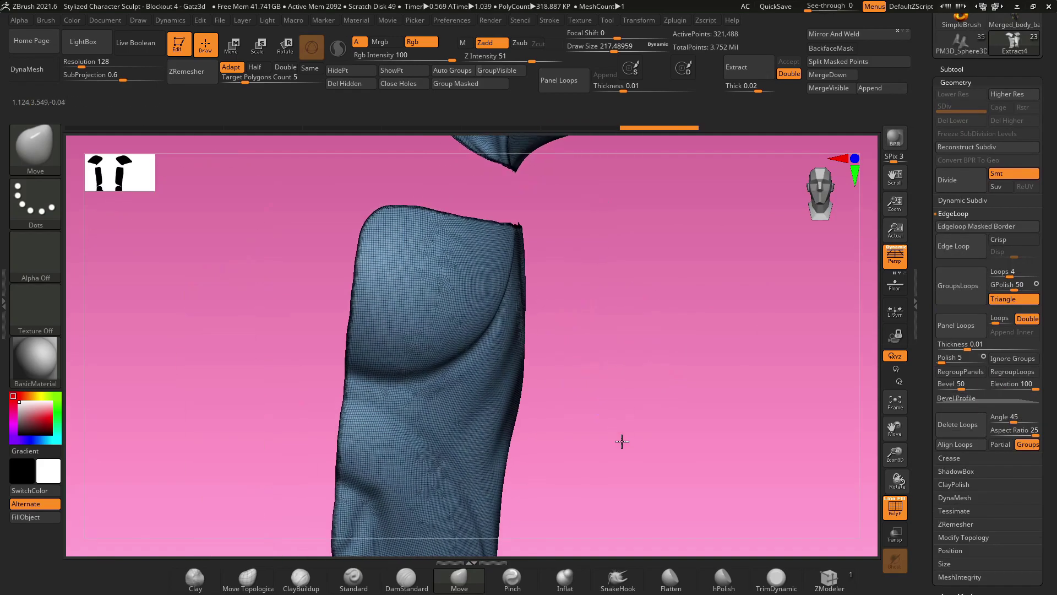
pyautogui.moveTo(622, 441); pyautogui.dragTo(672, 349)
# Step: Retopologize the panels repeatedly with ZRemesher at half density, with adaptive sizing on
pyautogui.click(954, 214)
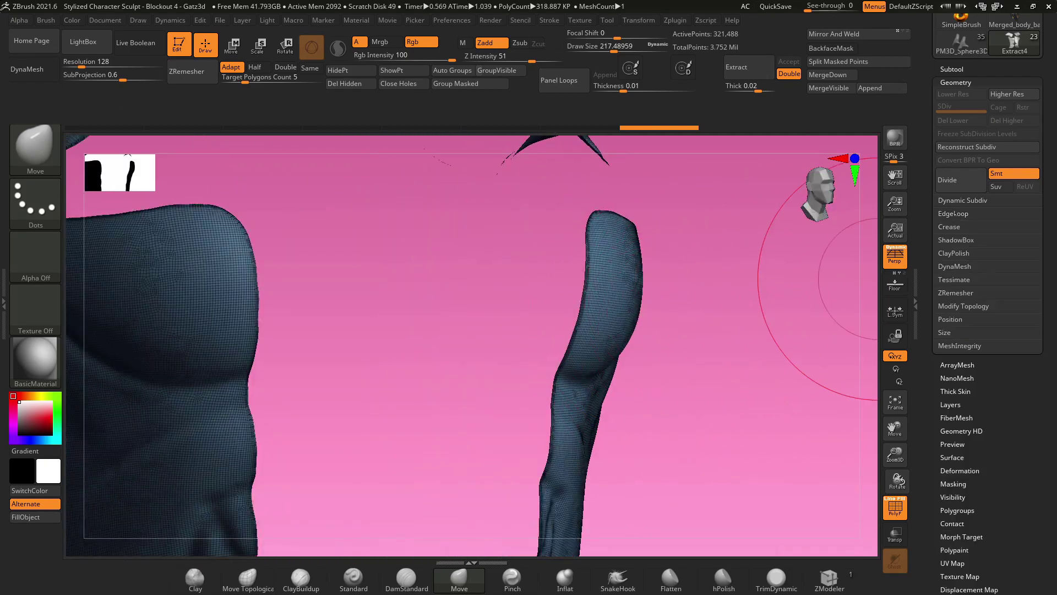
pyautogui.click(956, 292)
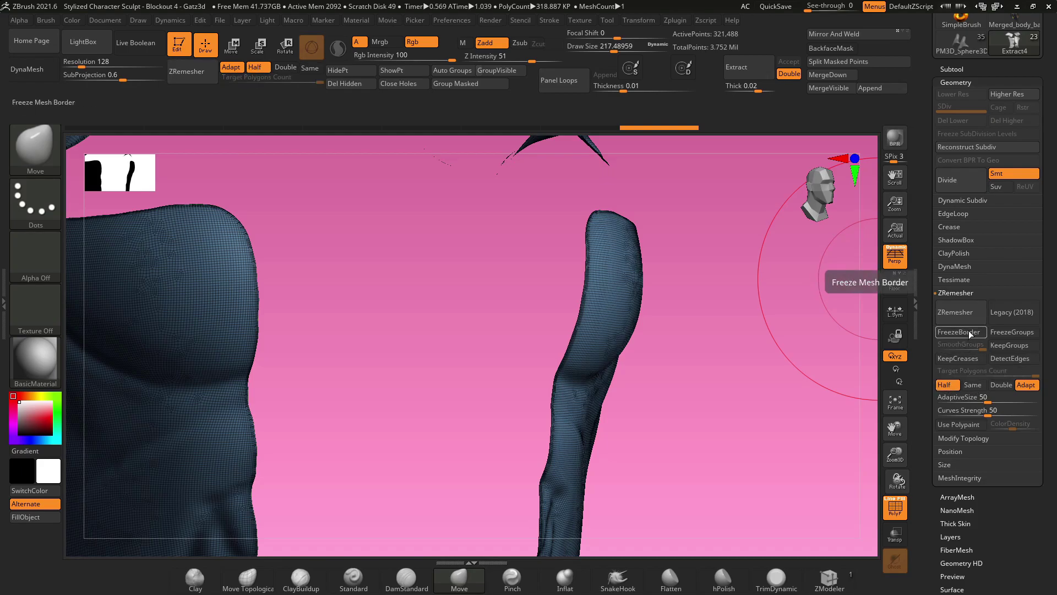
pyautogui.click(963, 310)
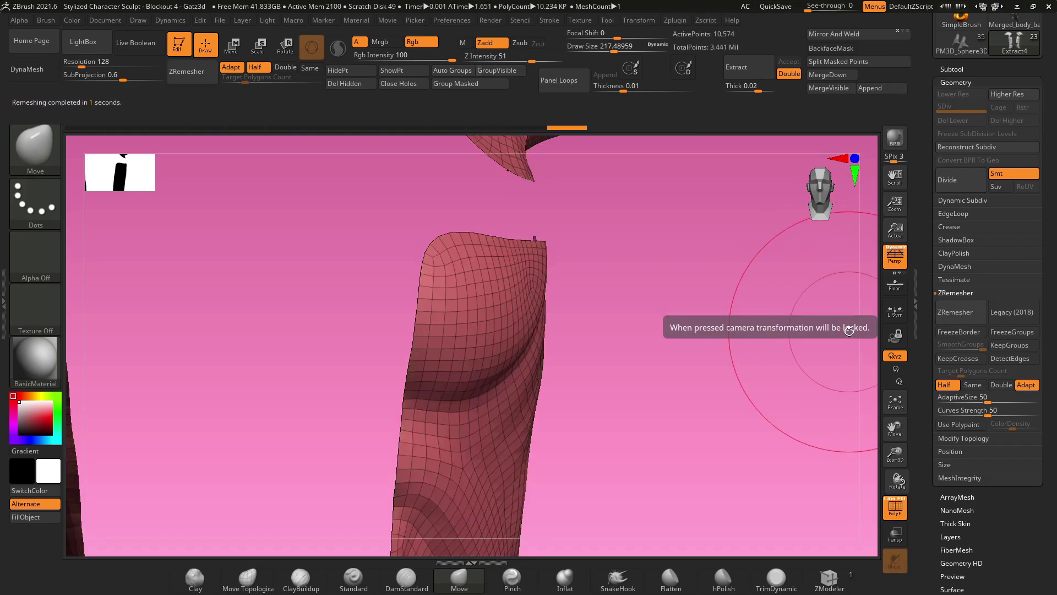
pyautogui.moveTo(682, 341); pyautogui.dragTo(690, 341)
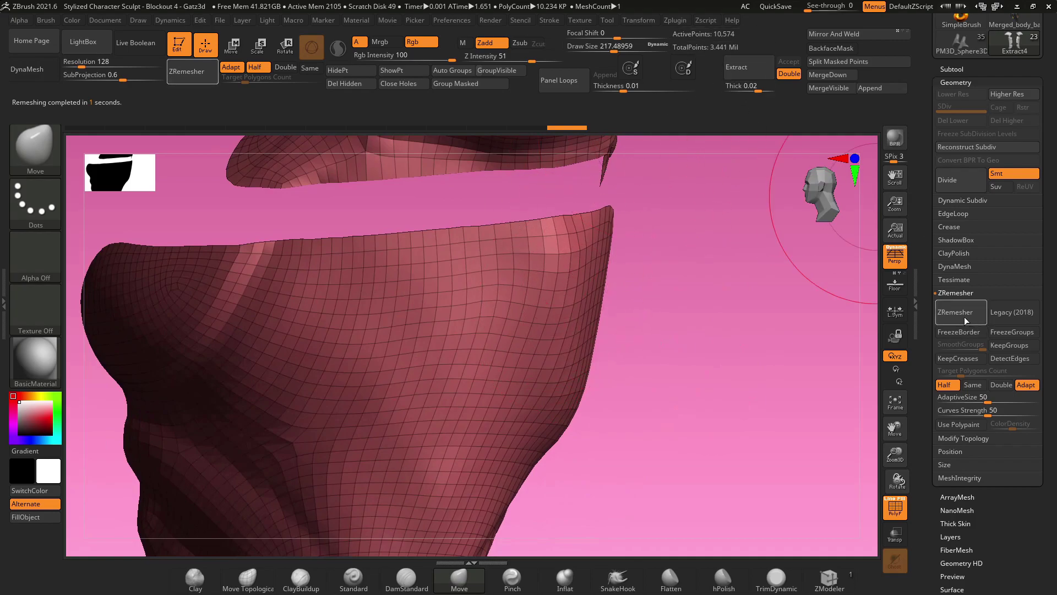
# Step: Add thickness to the remeshed panels with Panel Loops, setting the thickness to about 0.01081 and adjusting the loop count
pyautogui.click(952, 214)
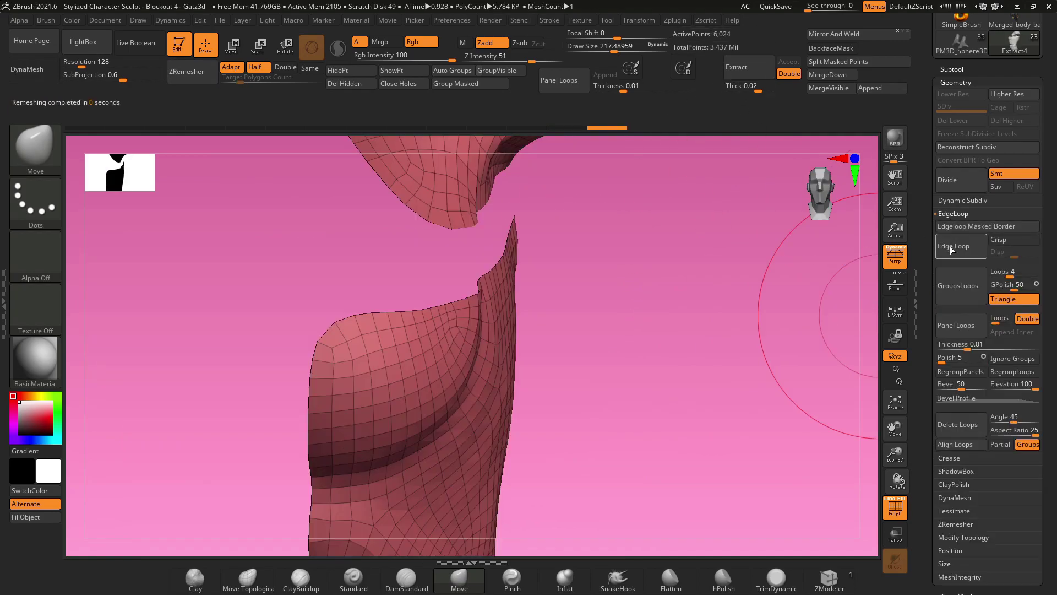
pyautogui.click(964, 348)
pyautogui.moveTo(994, 322); pyautogui.dragTo(1003, 324)
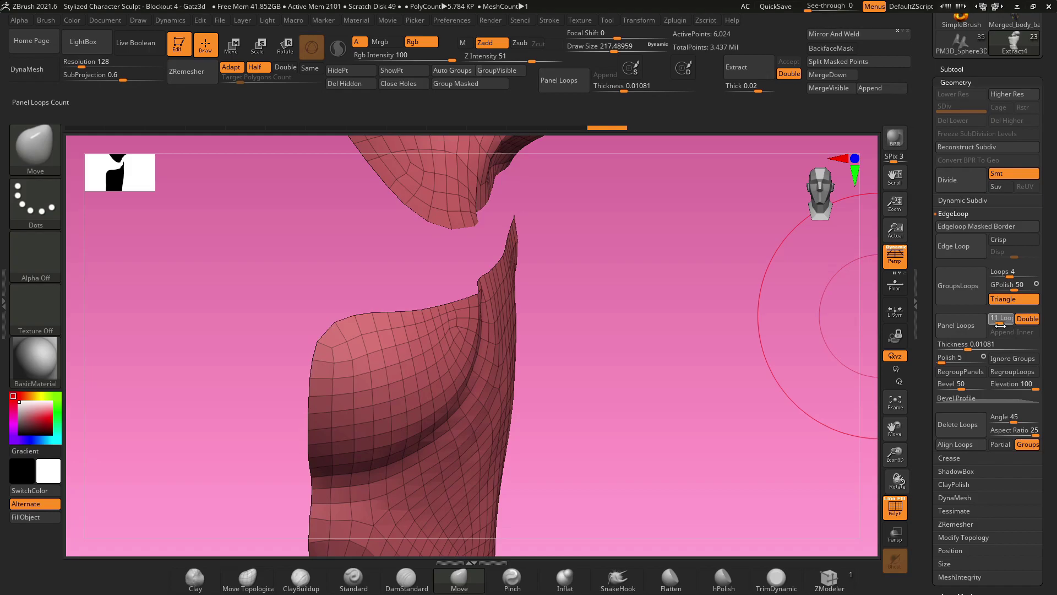
pyautogui.click(956, 324)
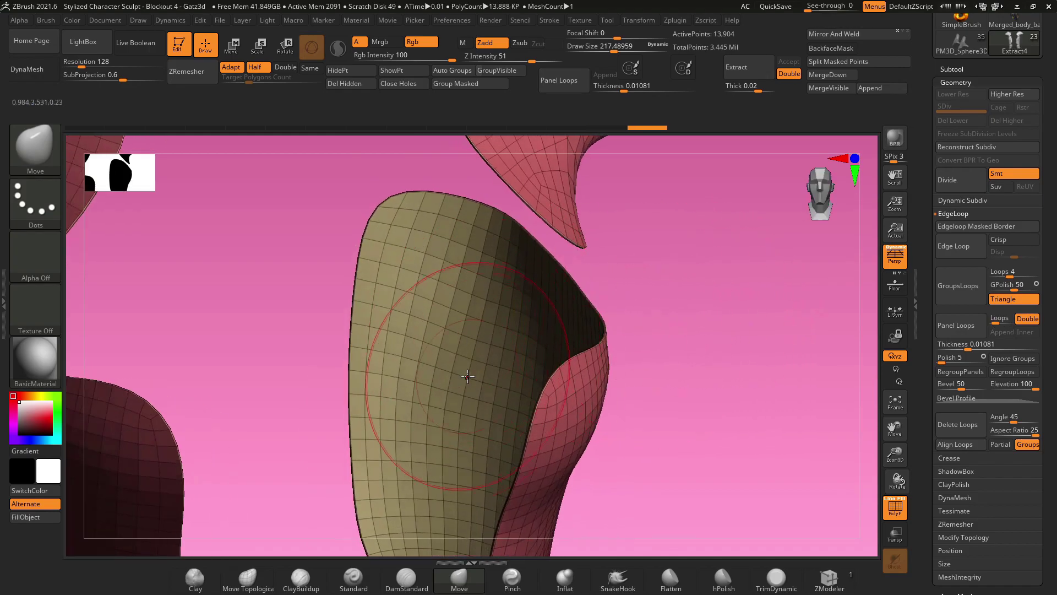
pyautogui.keyDown('alt'); pyautogui.moveTo(726, 323); pyautogui.dragTo(687, 410); pyautogui.keyUp('alt')
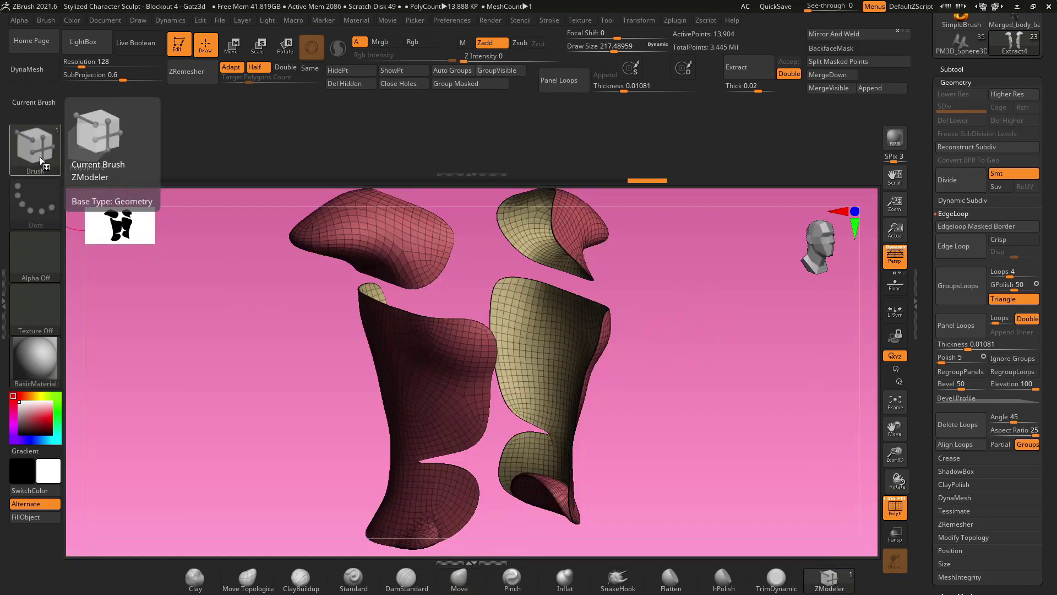
# Step: Inset the complete edge loop along the border of the torso side panels with the ZModeler brush
pyautogui.click(44, 163)
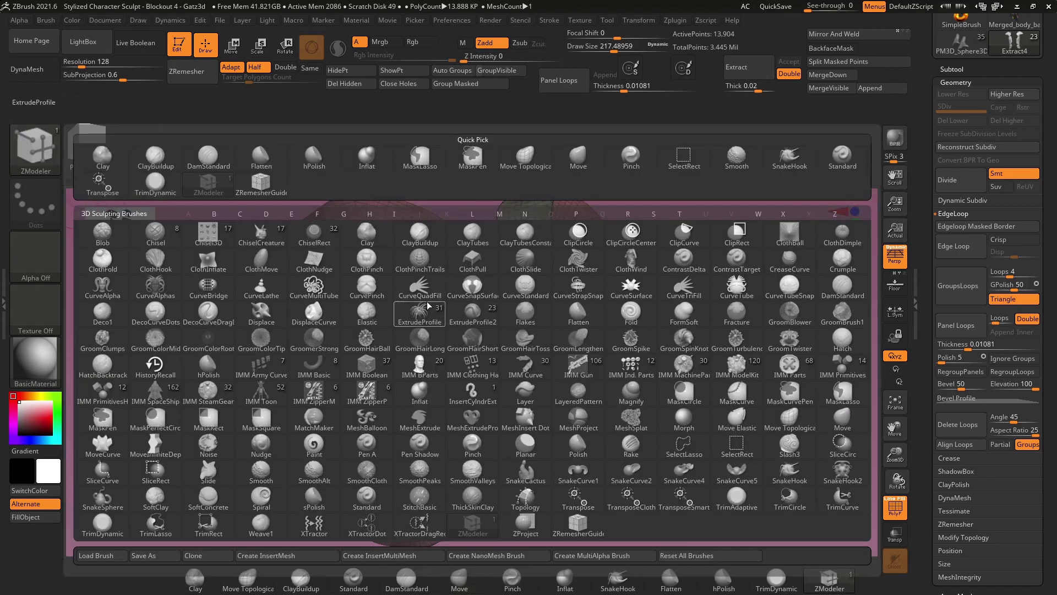
pyautogui.click(476, 524)
pyautogui.moveTo(691, 368)
pyautogui.keyDown('alt'); pyautogui.mouseDown()
pyautogui.moveTo(699, 404)
pyautogui.moveTo(776, 350)
pyautogui.moveTo(663, 370)
pyautogui.moveTo(679, 472)
pyautogui.moveTo(863, 347)
pyautogui.mouseUp(); pyautogui.keyUp('alt')
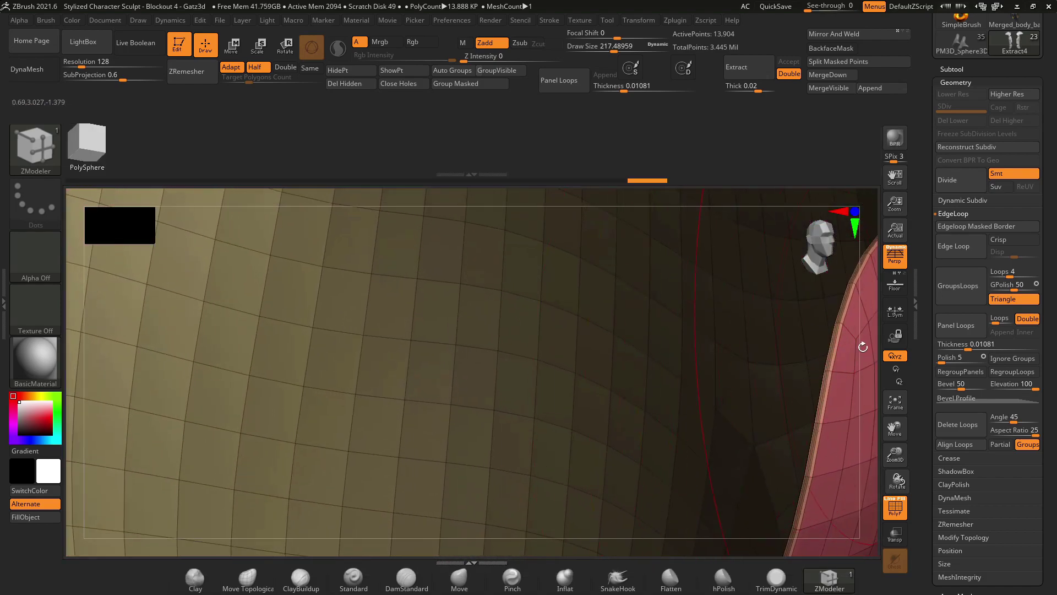
pyautogui.rightClick(836, 353)
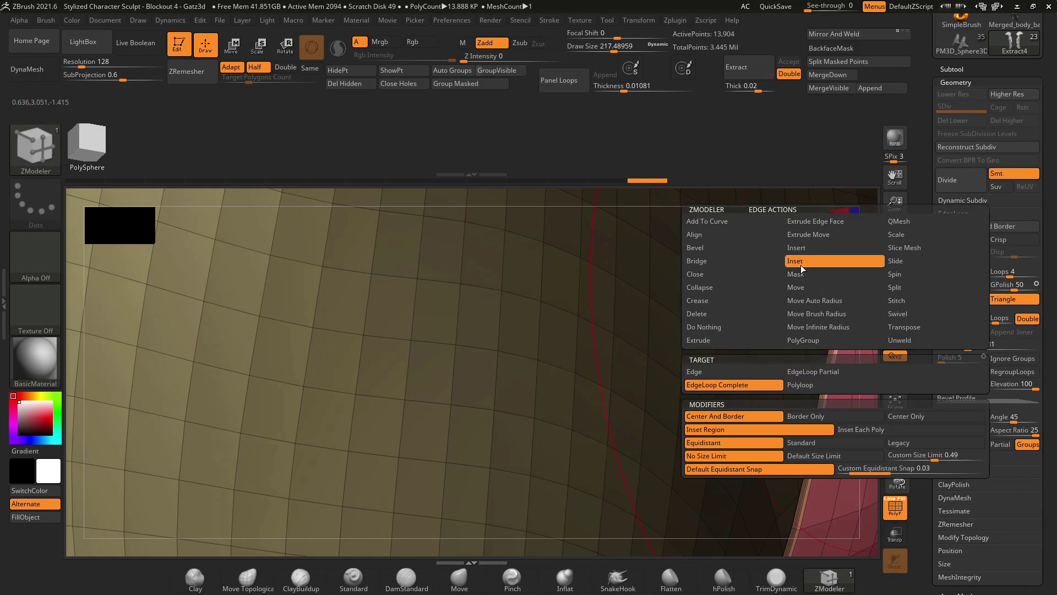
pyautogui.click(718, 384)
pyautogui.moveTo(839, 355); pyautogui.dragTo(840, 358)
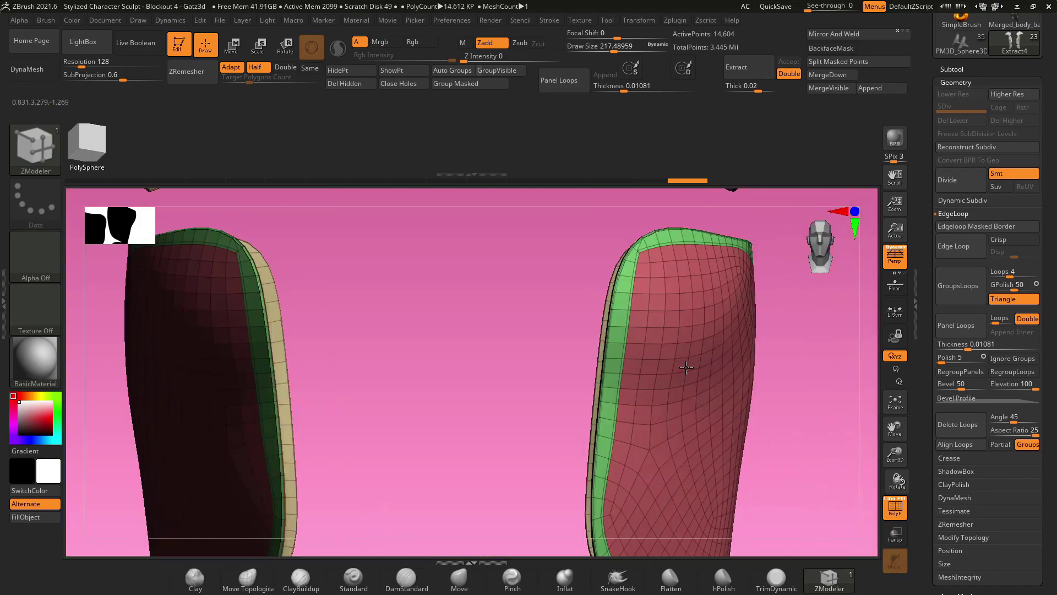
pyautogui.moveTo(789, 421); pyautogui.dragTo(606, 349, button='right')
pyautogui.keyDown('ctrl'); pyautogui.moveTo(725, 365); pyautogui.dragTo(726, 336, button='right'); pyautogui.keyUp('ctrl')
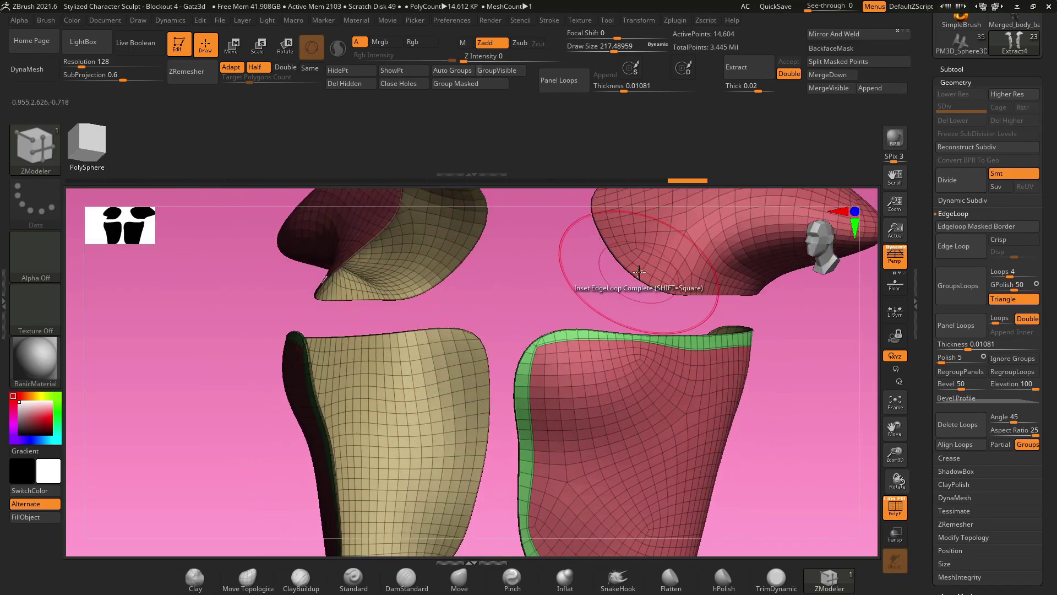
# Step: Isolate the inner polygroup of the panels, invert the visibility and delete the hidden inner faces
pyautogui.keyDown('ctrl'); pyautogui.keyDown('shift'); pyautogui.click(410, 391); pyautogui.keyUp('shift'); pyautogui.keyUp('ctrl')
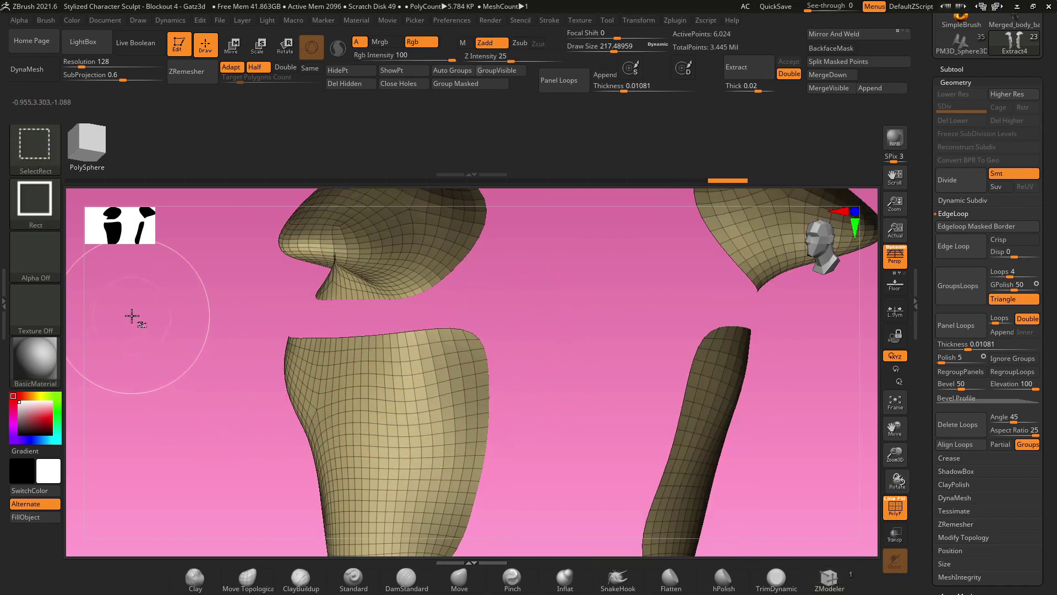
pyautogui.keyDown('ctrl'); pyautogui.keyDown('shift'); pyautogui.moveTo(134, 313); pyautogui.dragTo(235, 431); pyautogui.keyUp('shift'); pyautogui.keyUp('ctrl')
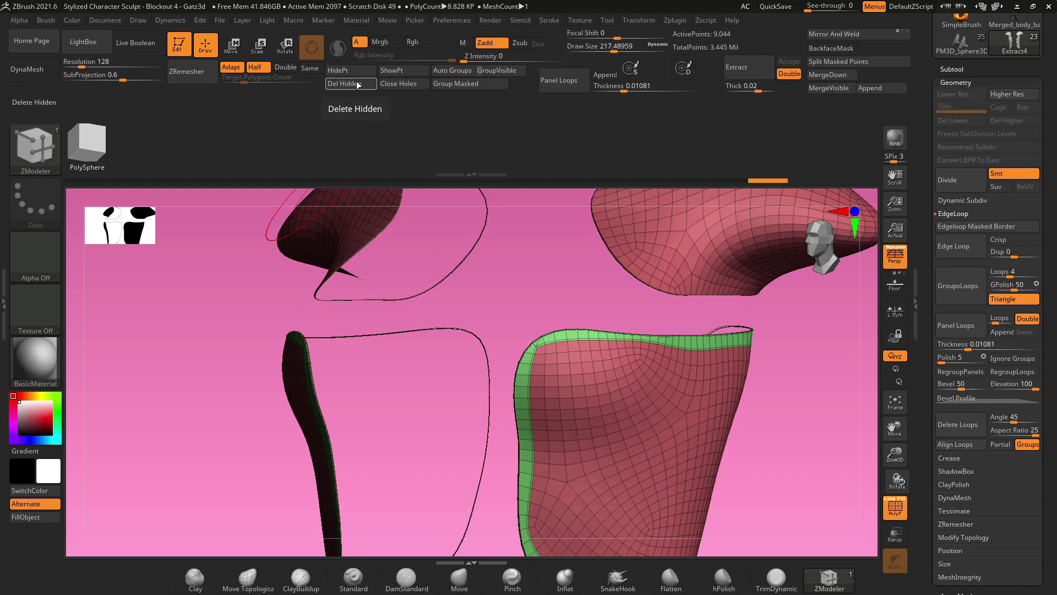
pyautogui.moveTo(402, 296); pyautogui.dragTo(1036, 319)
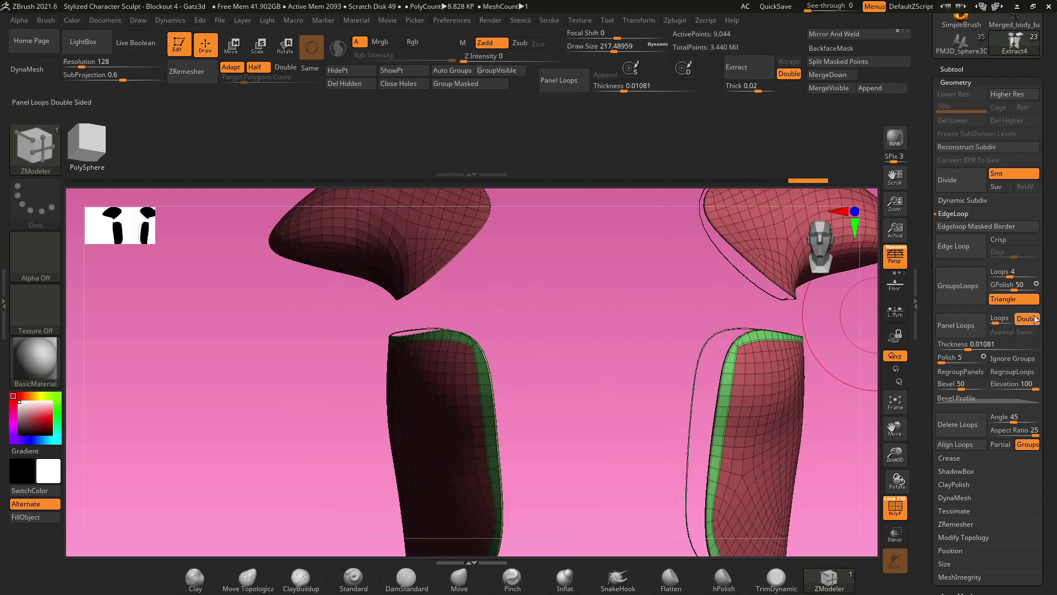
# Step: Add loops along the panels' polygroup borders with GroupsLoops and remesh the panels with ZRemesher at half density
pyautogui.click(972, 284)
pyautogui.moveTo(710, 369); pyautogui.dragTo(804, 352)
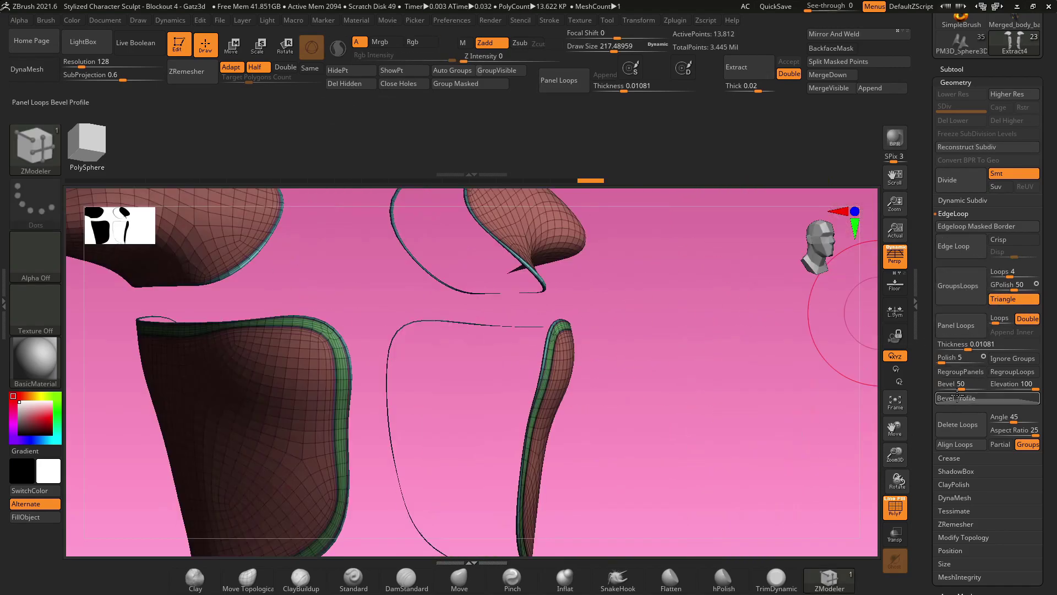
pyautogui.click(202, 71)
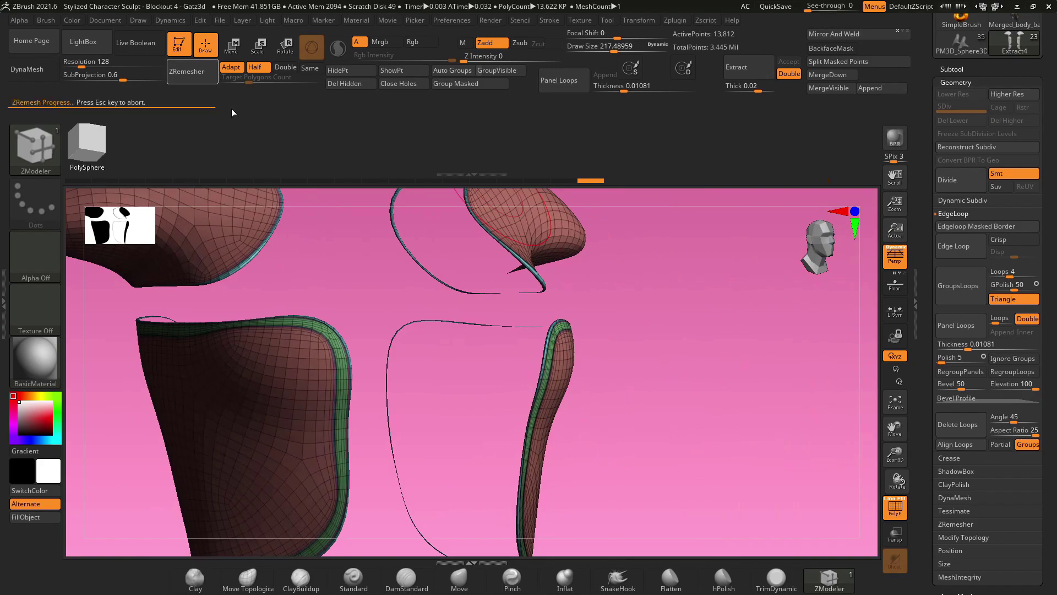
pyautogui.click(183, 83)
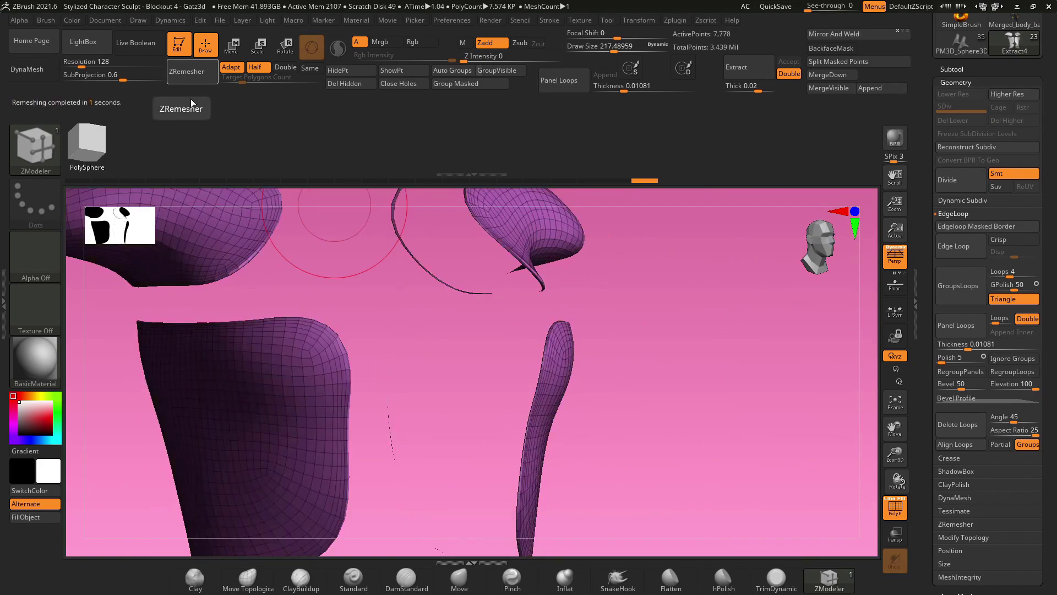
pyautogui.click(194, 78)
# Step: Give the remeshed panels double-sided thickness with Panel Loops
pyautogui.moveTo(760, 339)
pyautogui.keyDown('shift'); pyautogui.mouseDown()
pyautogui.moveTo(708, 345)
pyautogui.moveTo(691, 314)
pyautogui.moveTo(812, 297)
pyautogui.moveTo(727, 349)
pyautogui.moveTo(756, 357)
pyautogui.moveTo(649, 378)
pyautogui.moveTo(670, 382)
pyautogui.moveTo(665, 365)
pyautogui.moveTo(664, 539)
pyautogui.mouseUp(); pyautogui.keyUp('shift')
pyautogui.click(949, 330)
pyautogui.keyDown('alt'); pyautogui.moveTo(614, 367); pyautogui.dragTo(578, 384); pyautogui.keyUp('alt')
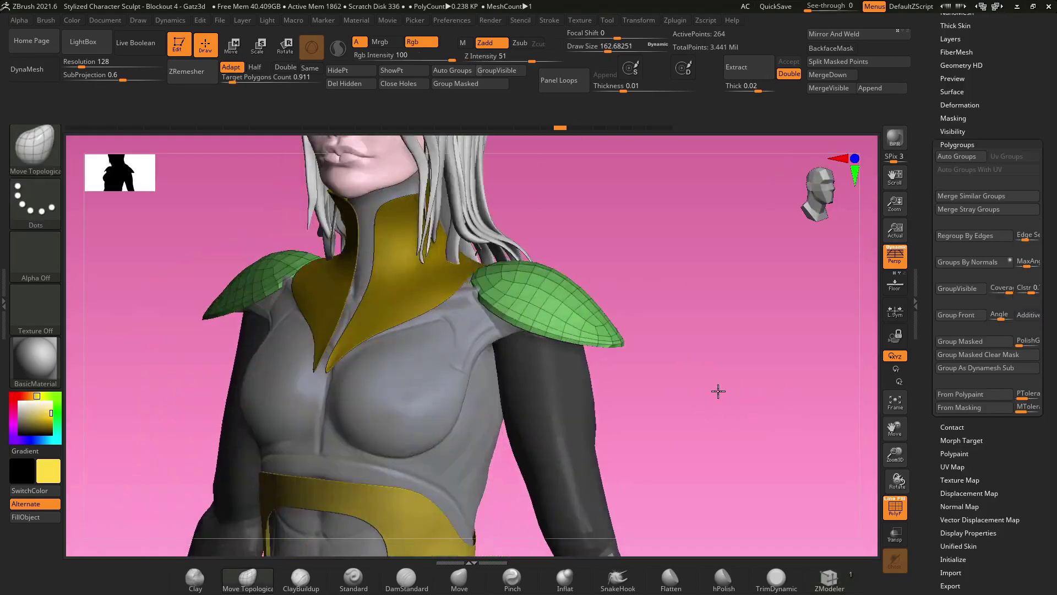
# Step: Isolate the green shoulder pad subtool in Solo mode so its underside and edges can be edited
pyautogui.moveTo(718, 391); pyautogui.dragTo(611, 303)
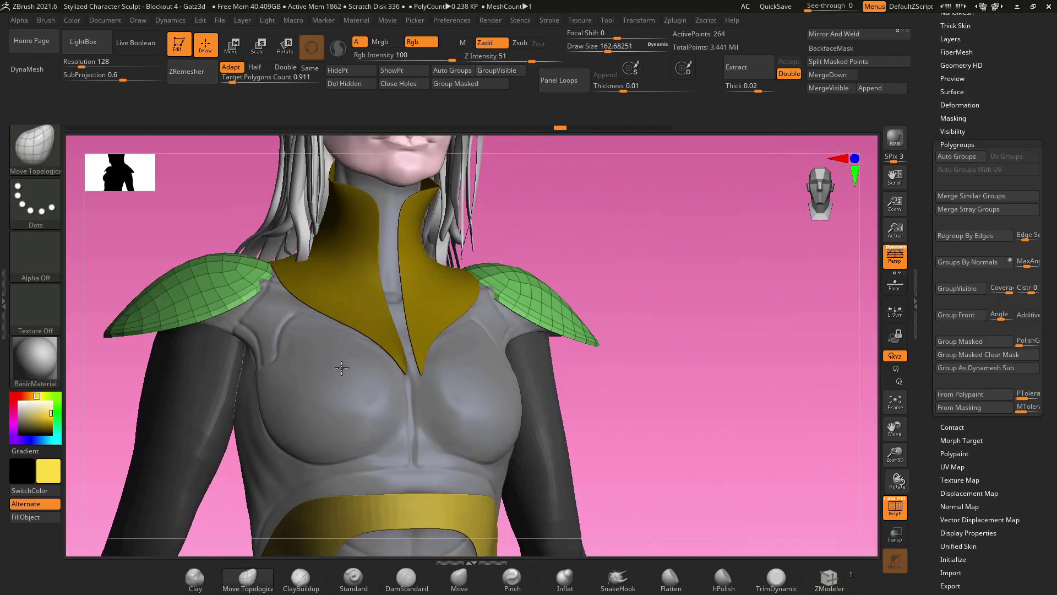
pyautogui.keyDown('alt'); pyautogui.moveTo(726, 351); pyautogui.dragTo(740, 436); pyautogui.keyUp('alt')
pyautogui.moveTo(630, 330); pyautogui.dragTo(616, 321)
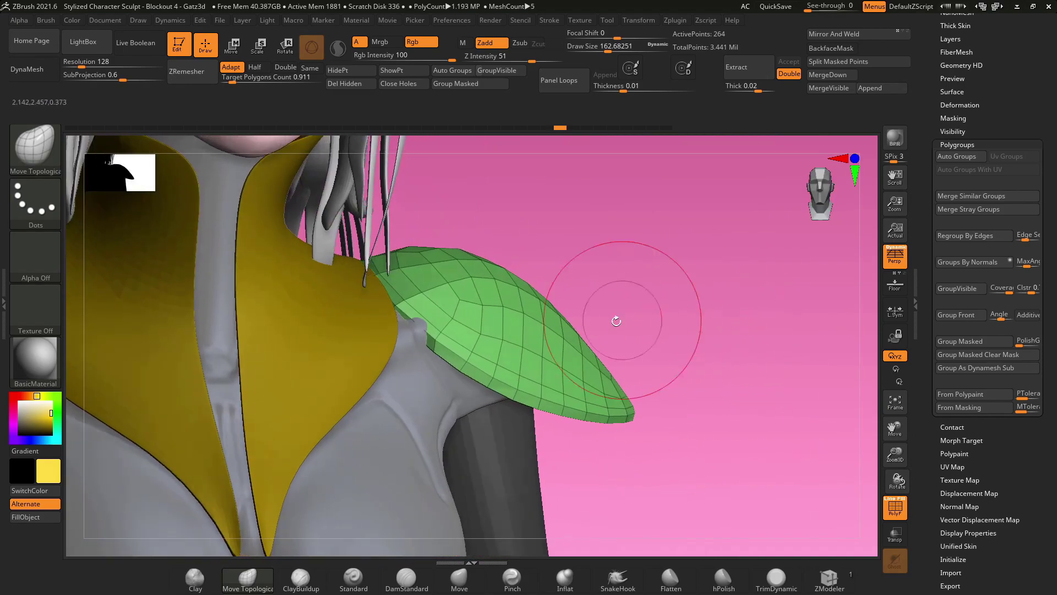
pyautogui.hotkey('shift', 's')
pyautogui.moveTo(701, 363); pyautogui.dragTo(738, 382)
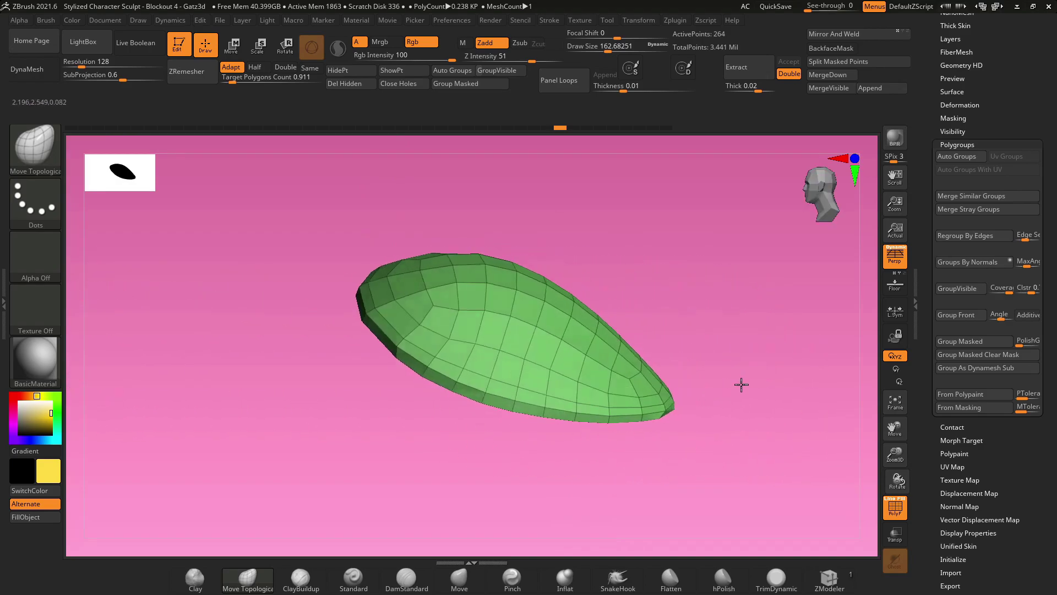
# Step: Thicken the whole shoulder pad with the ZModeler brush, using the QMesh action on the Polygroup All target
pyautogui.click(828, 584)
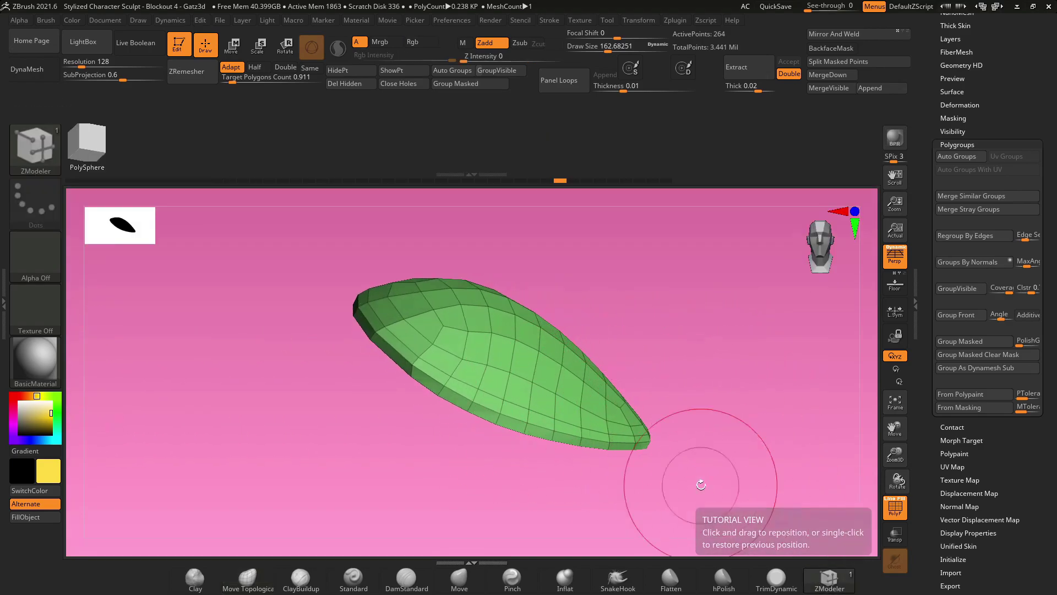
pyautogui.click(53, 145)
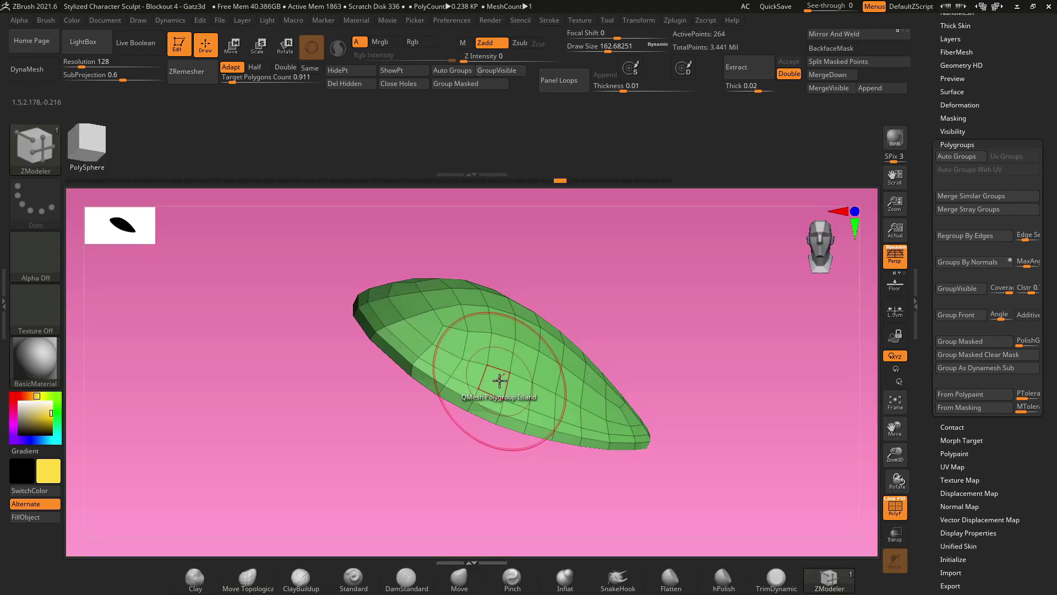
pyautogui.press('space')
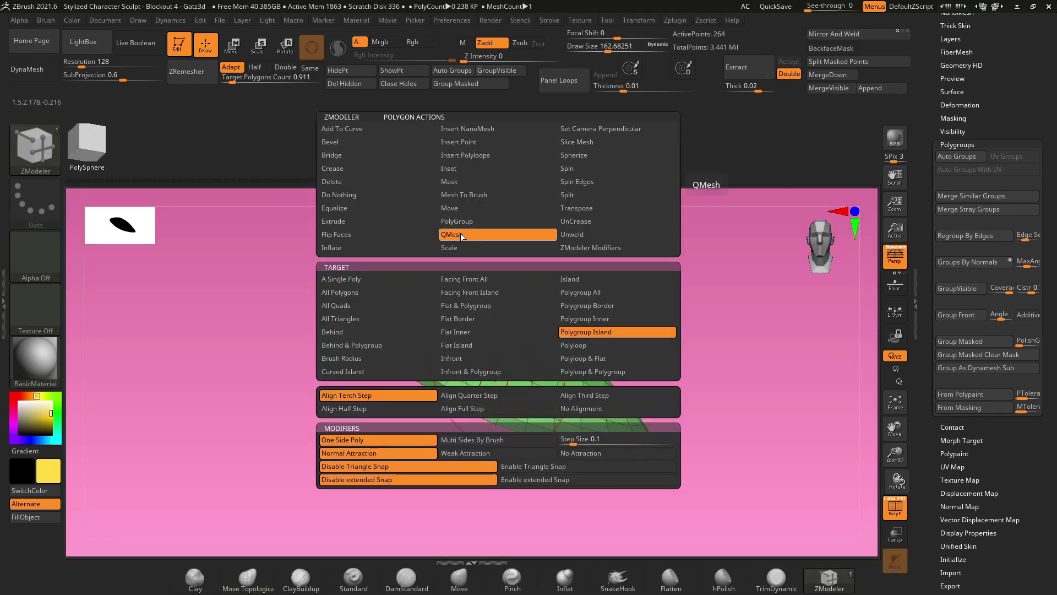
pyautogui.click(608, 293)
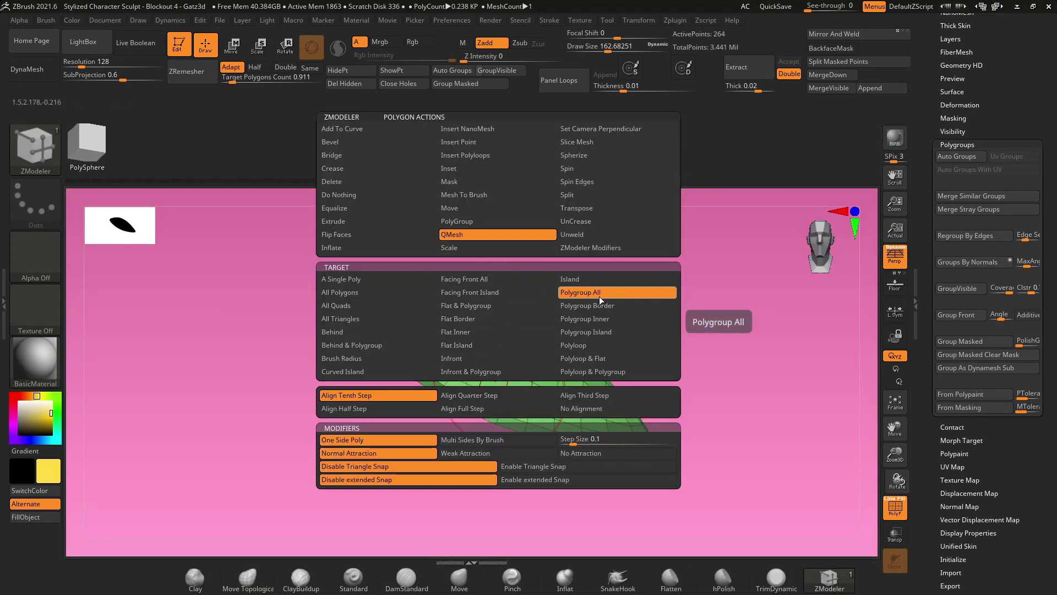
pyautogui.moveTo(536, 348); pyautogui.dragTo(548, 333)
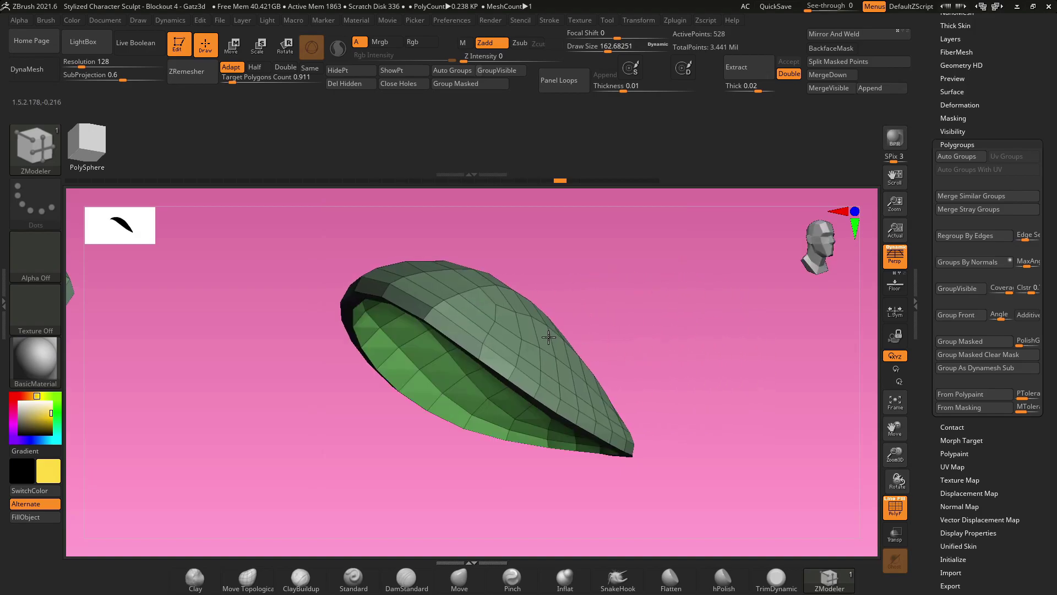
# Step: Extrude the shoulder pad's rim faces outward into a raised border using QMesh with the Polygroup Island target
pyautogui.click(552, 378)
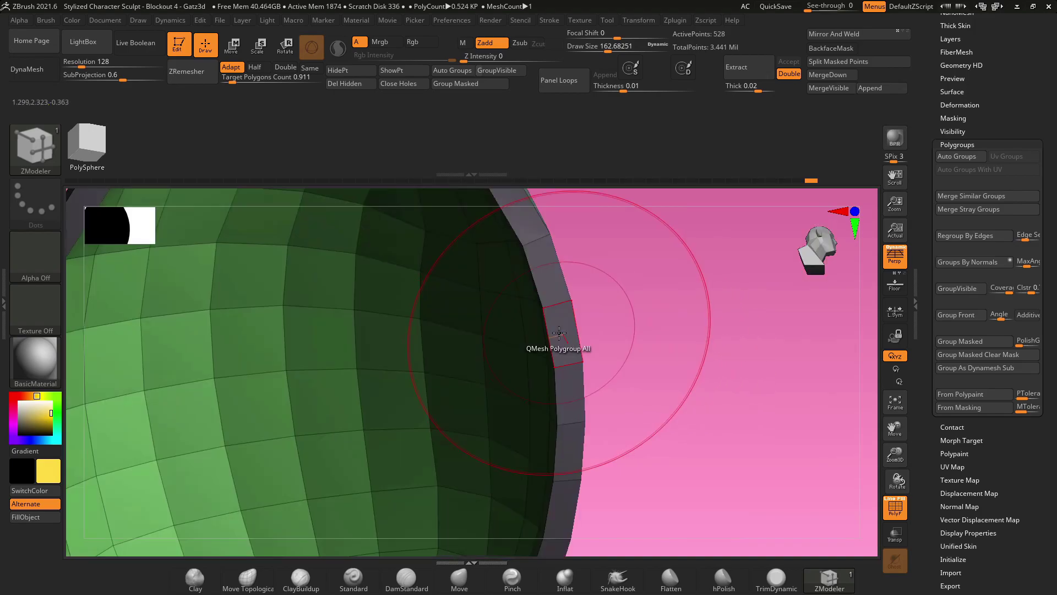
pyautogui.press('space')
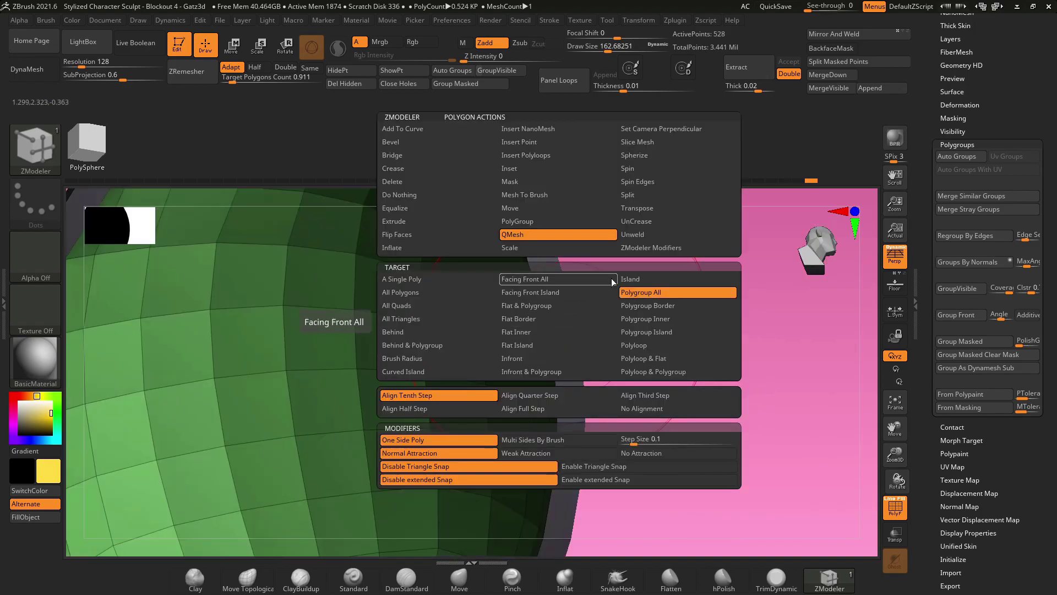
pyautogui.click(662, 332)
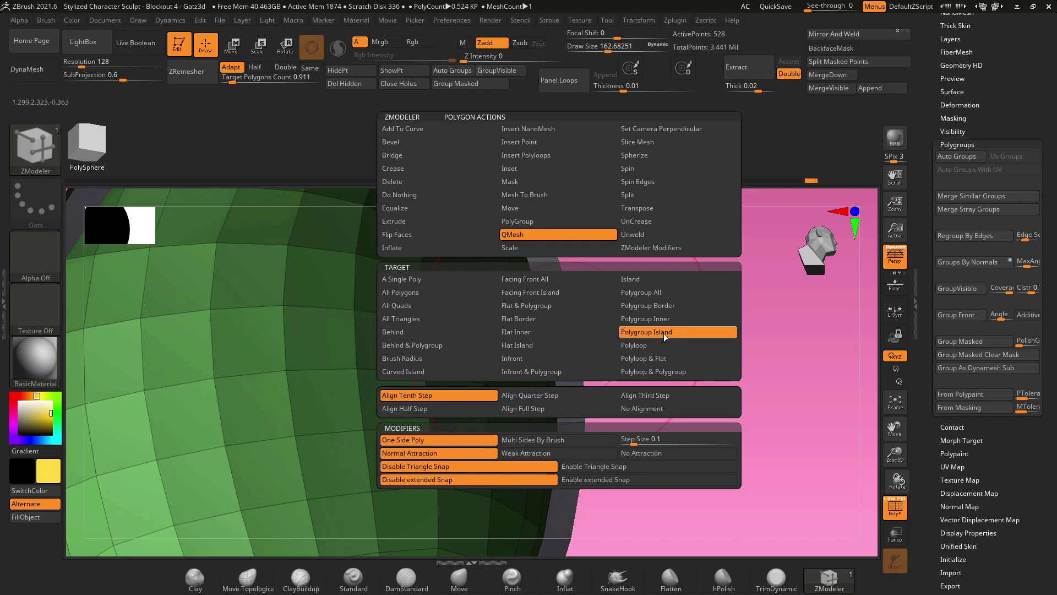
pyautogui.moveTo(587, 381); pyautogui.dragTo(600, 419)
pyautogui.moveTo(682, 396); pyautogui.dragTo(677, 460)
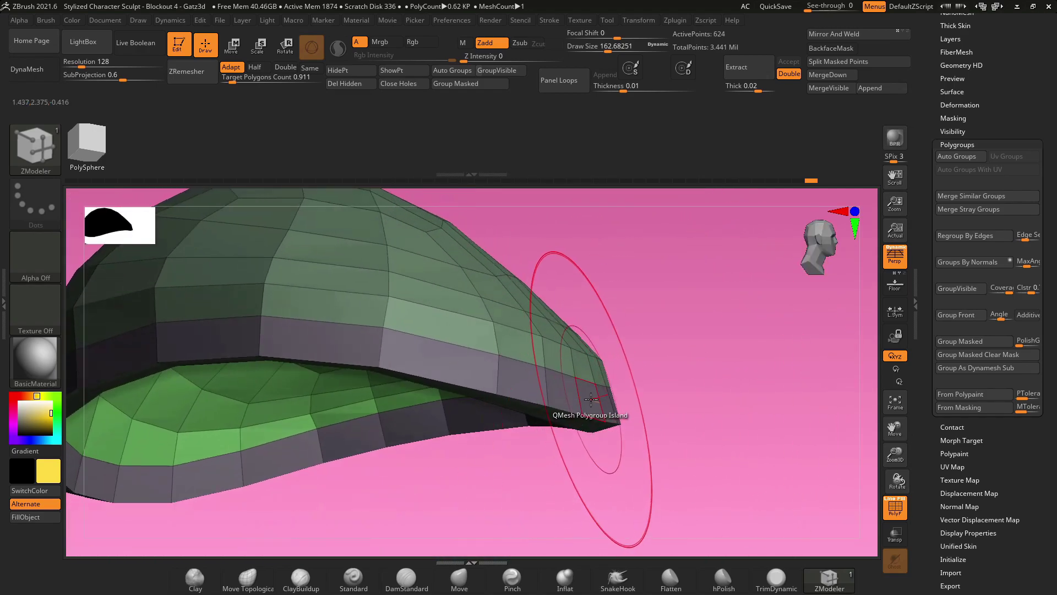
pyautogui.moveTo(590, 401); pyautogui.dragTo(644, 391)
pyautogui.keyDown('ctrl'); pyautogui.moveTo(713, 375); pyautogui.dragTo(731, 334, button='right'); pyautogui.keyUp('ctrl')
pyautogui.moveTo(732, 334); pyautogui.dragTo(686, 333)
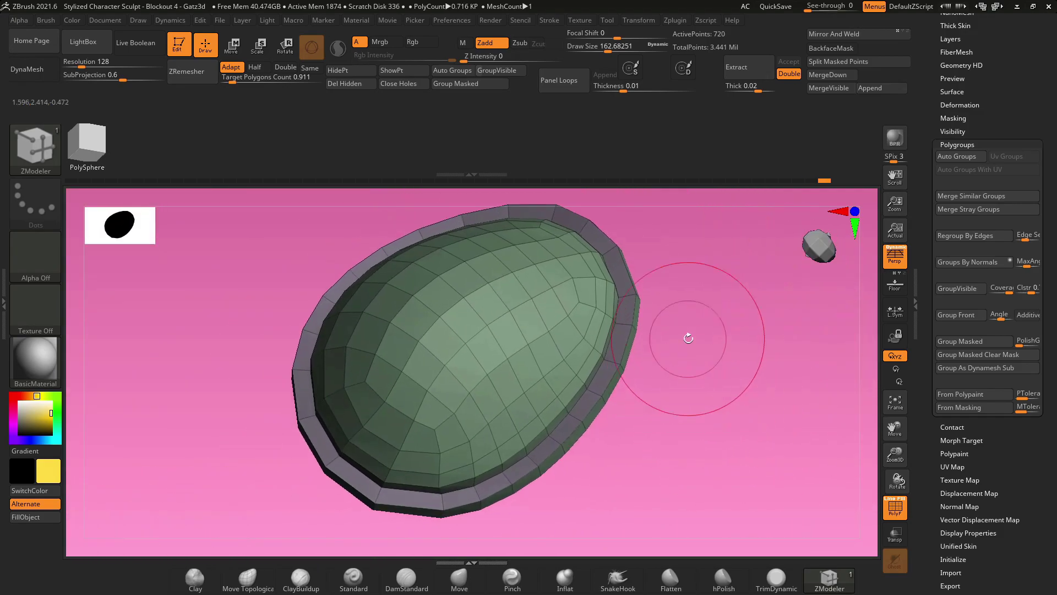
# Step: Regroup the shoulder pad's faces with Groups By Normals and check the polygroups on its outside, rim and underside
pyautogui.click(978, 145)
pyautogui.click(970, 145)
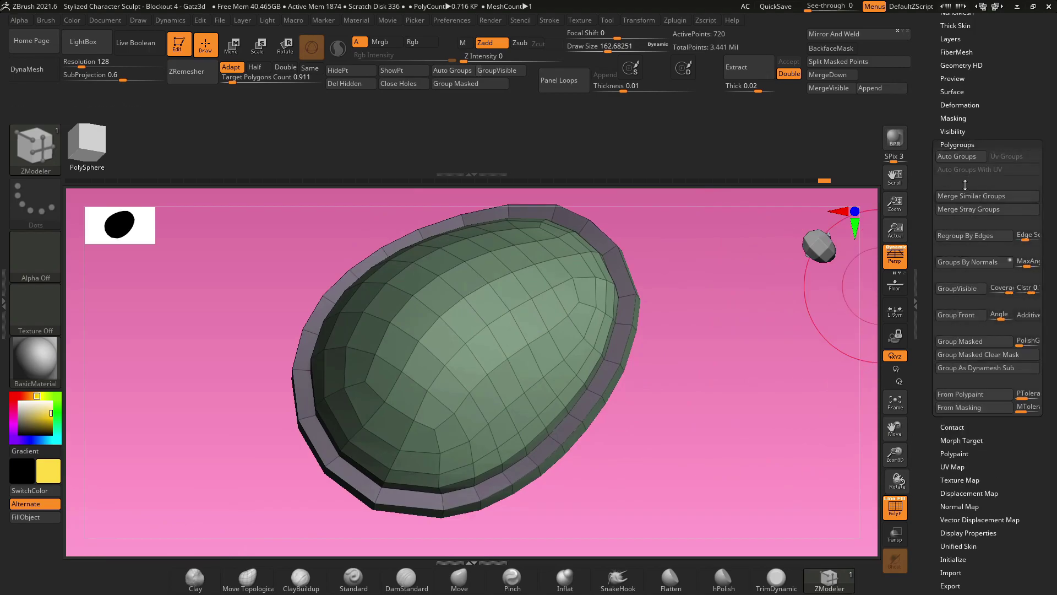
pyautogui.click(966, 262)
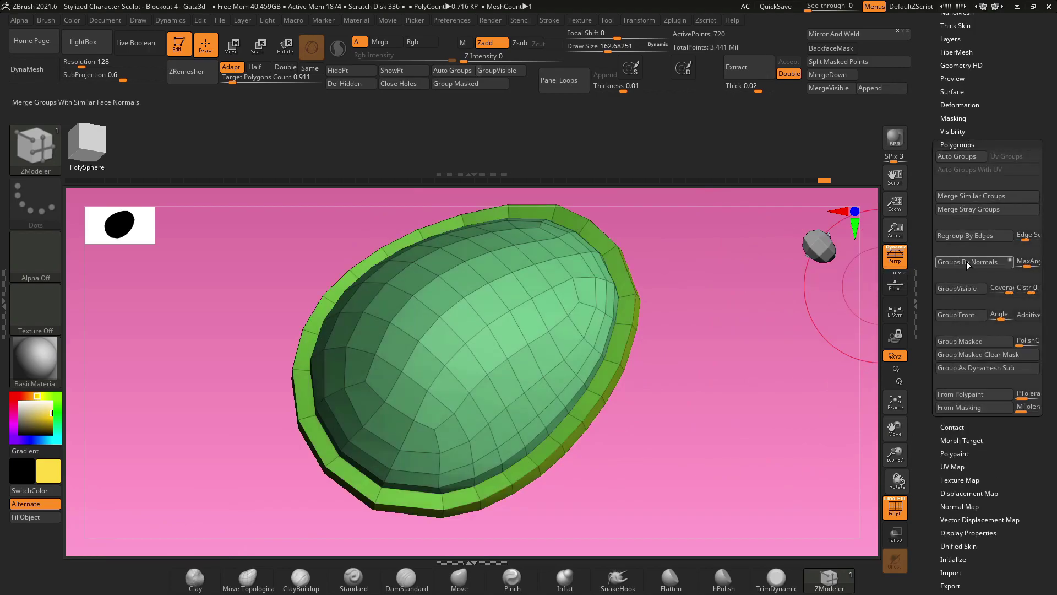
pyautogui.moveTo(727, 395); pyautogui.dragTo(536, 330)
pyautogui.moveTo(635, 408); pyautogui.dragTo(611, 405)
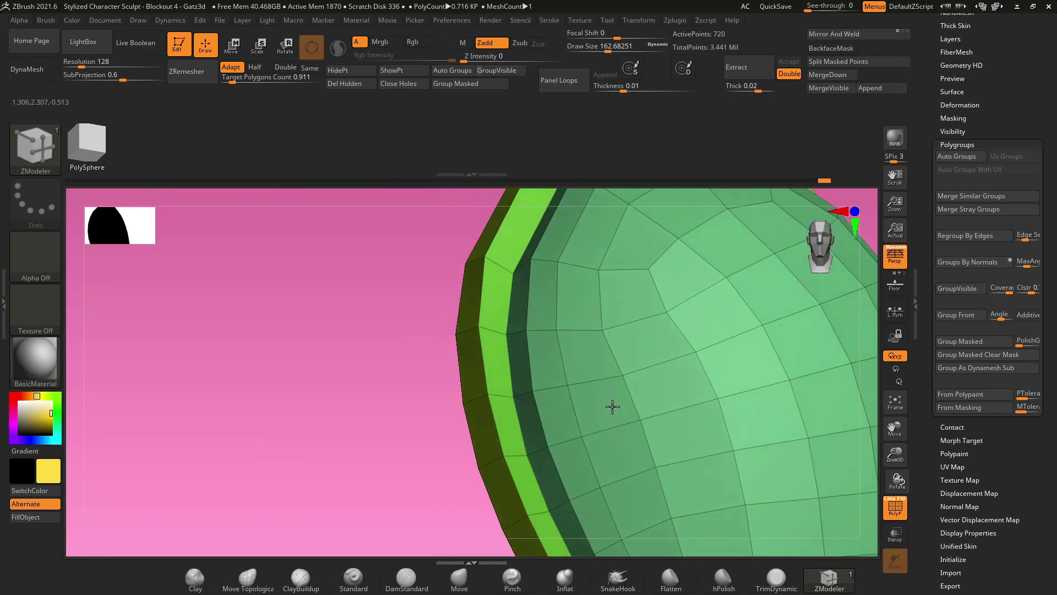
pyautogui.moveTo(444, 455); pyautogui.dragTo(691, 353)
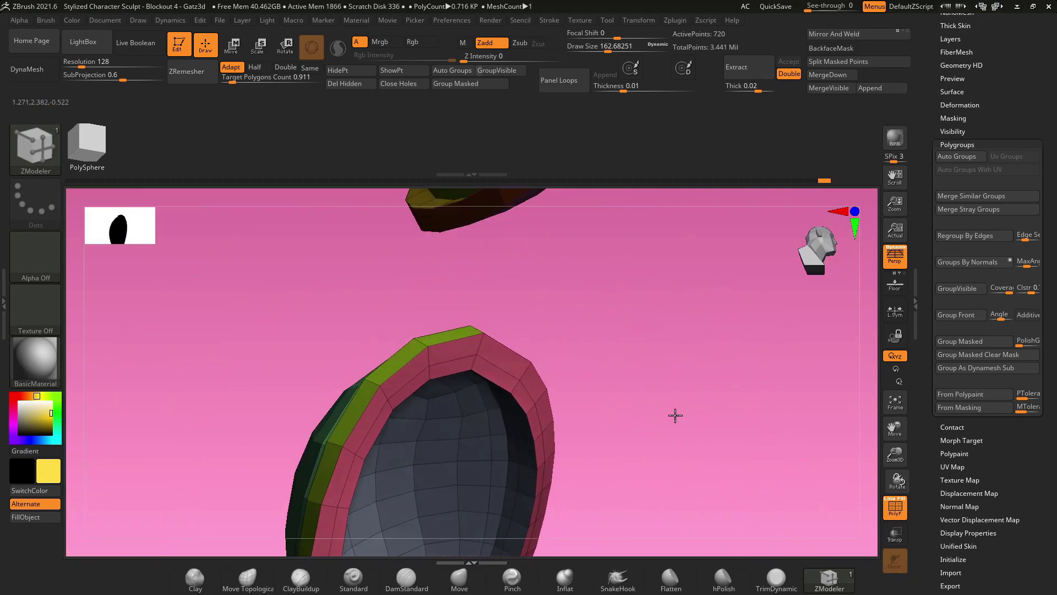
pyautogui.moveTo(675, 415); pyautogui.dragTo(628, 370)
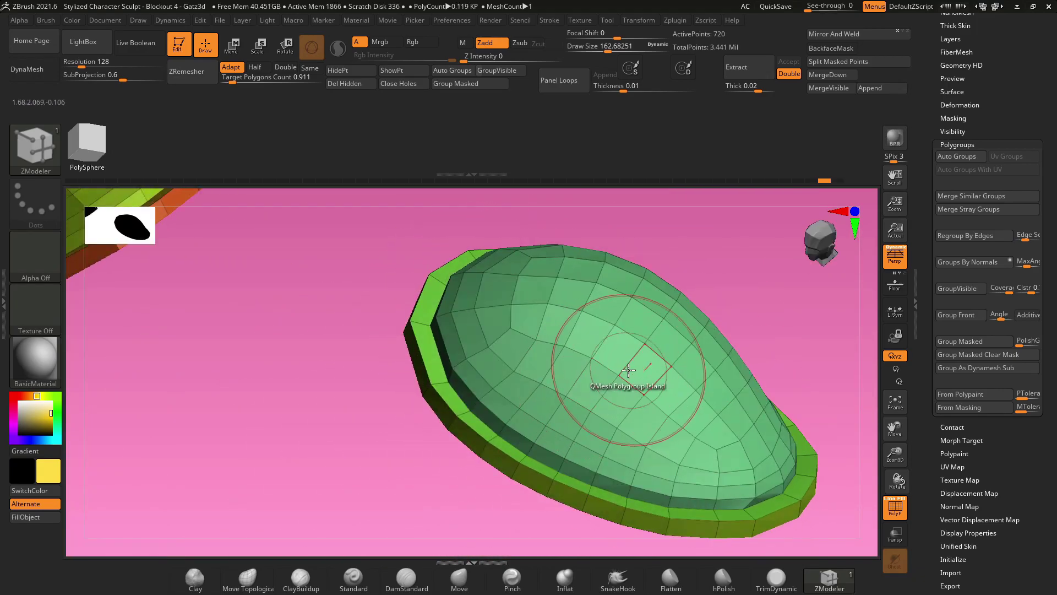
# Step: Isolate the shoulder pad's outer dome polygroup and grow the visibility to include the adjoining ring of border faces
pyautogui.keyDown('ctrl'); pyautogui.keyDown('shift'); pyautogui.click(617, 363); pyautogui.keyUp('shift'); pyautogui.keyUp('ctrl')
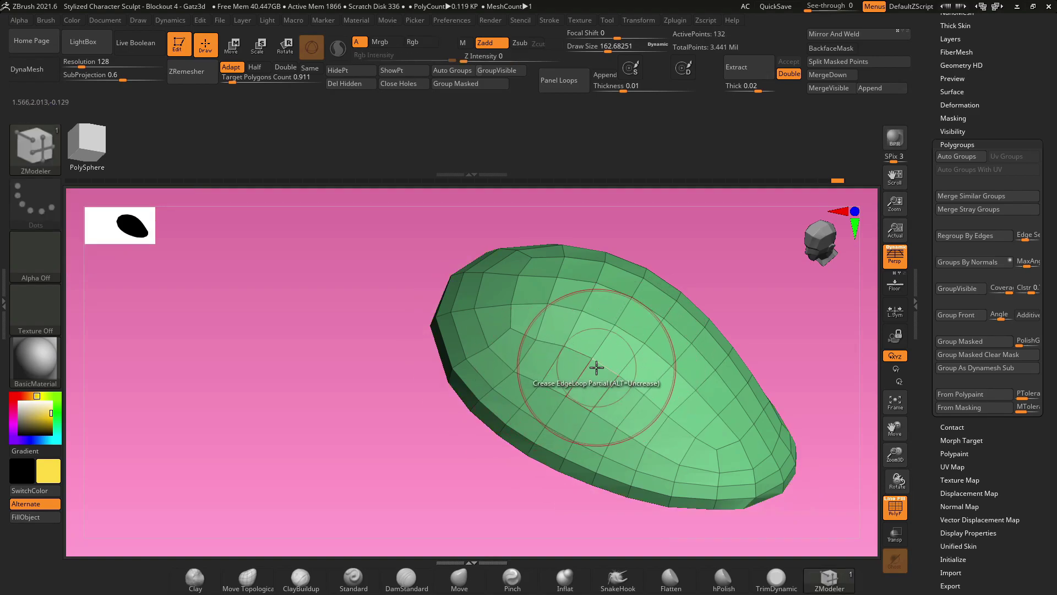
pyautogui.hotkey('ctrl', 'shift')
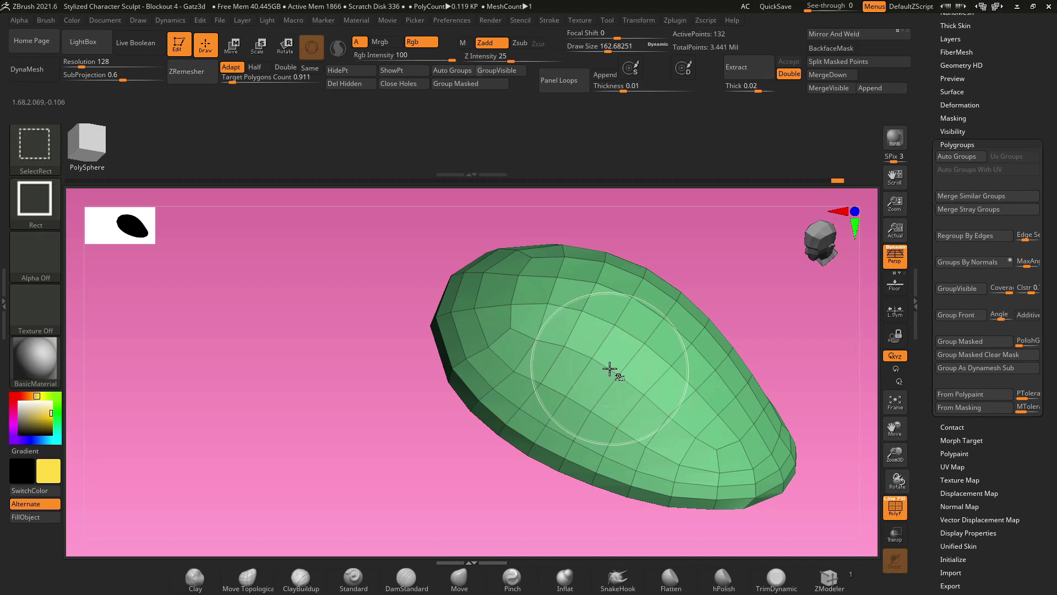
pyautogui.hotkey('ctrl', 'shift', 'x')
pyautogui.moveTo(471, 475)
pyautogui.mouseDown()
pyautogui.moveTo(452, 491)
pyautogui.moveTo(556, 434)
pyautogui.mouseUp()
pyautogui.keyDown('ctrl'); pyautogui.keyDown('shift'); pyautogui.click(500, 476); pyautogui.keyUp('shift'); pyautogui.keyUp('ctrl')
pyautogui.hotkey('ctrl', 'z')
pyautogui.moveTo(467, 465); pyautogui.dragTo(443, 490)
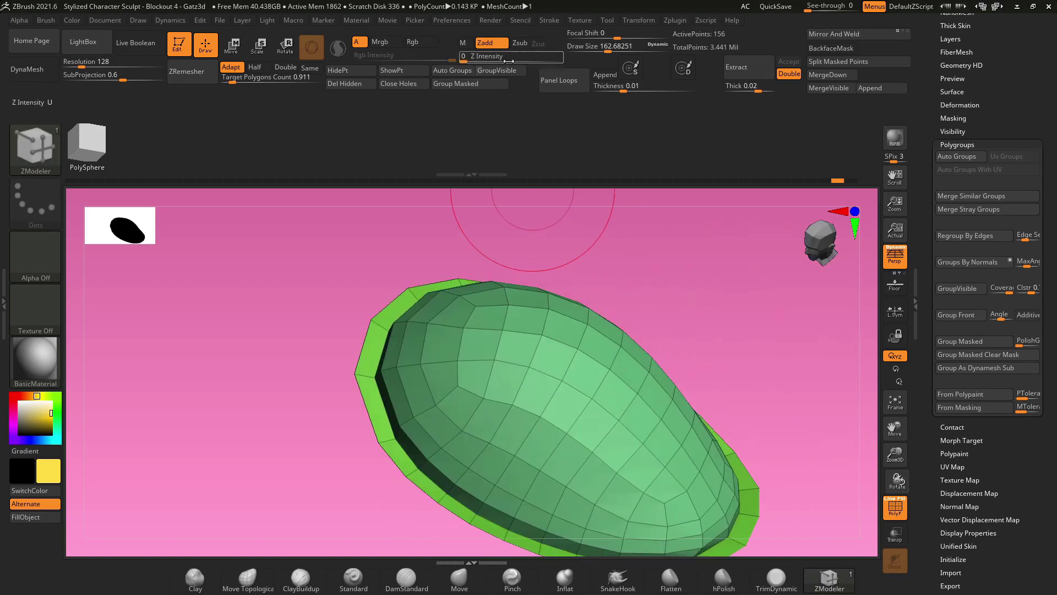
# Step: Create a curve around the visible mesh with Frame Mesh, using the Border and Creased edges options
pyautogui.click(558, 21)
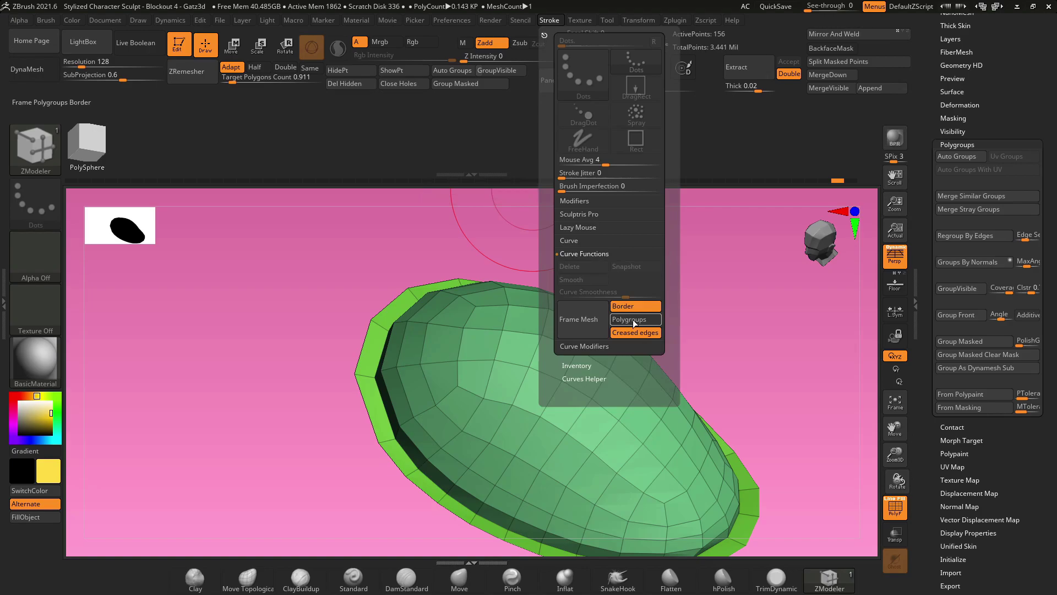
pyautogui.click(583, 323)
pyautogui.moveTo(758, 344)
pyautogui.mouseDown()
pyautogui.moveTo(731, 356)
pyautogui.moveTo(766, 347)
pyautogui.mouseUp()
pyautogui.moveTo(779, 437)
pyautogui.mouseDown()
pyautogui.moveTo(732, 334)
pyautogui.moveTo(729, 352)
pyautogui.mouseUp()
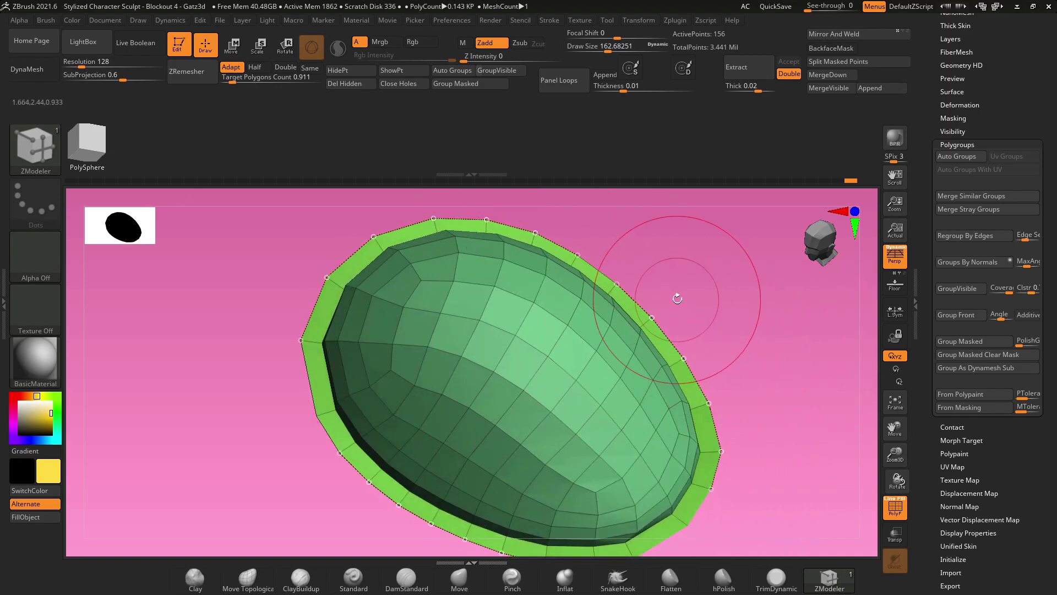
# Step: Switch to the IMM Ind. Parts brush with its Bolt Head part in Curve Mode and adjust the curve step
pyautogui.click(47, 162)
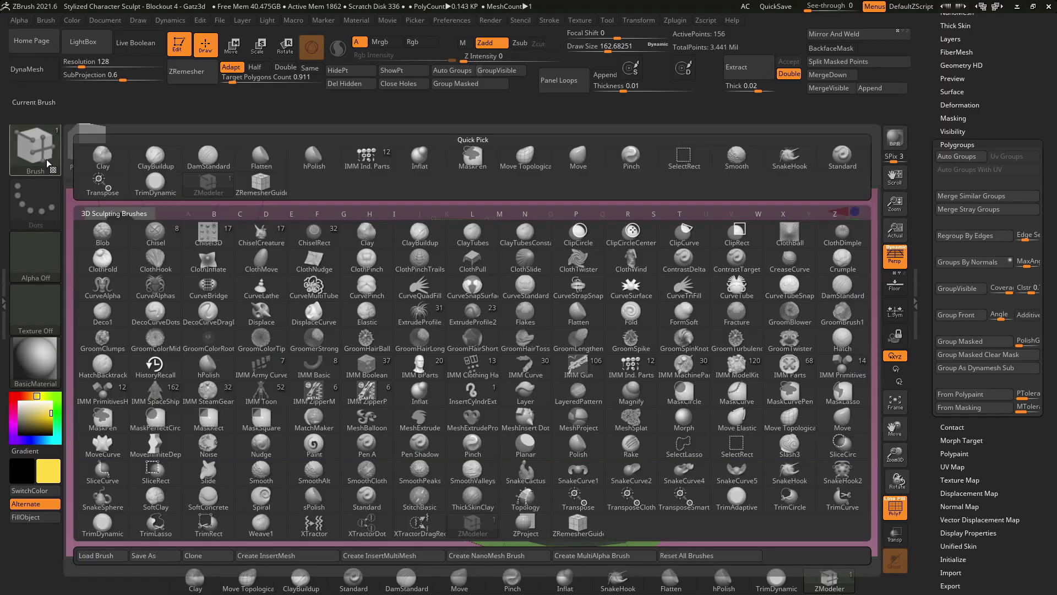
pyautogui.click(638, 374)
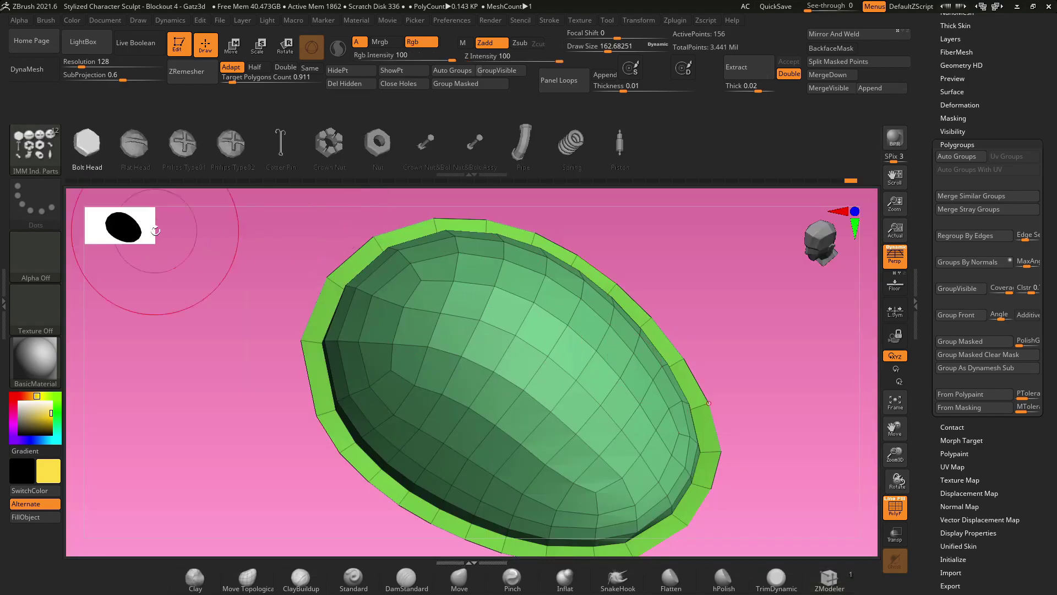
pyautogui.click(548, 20)
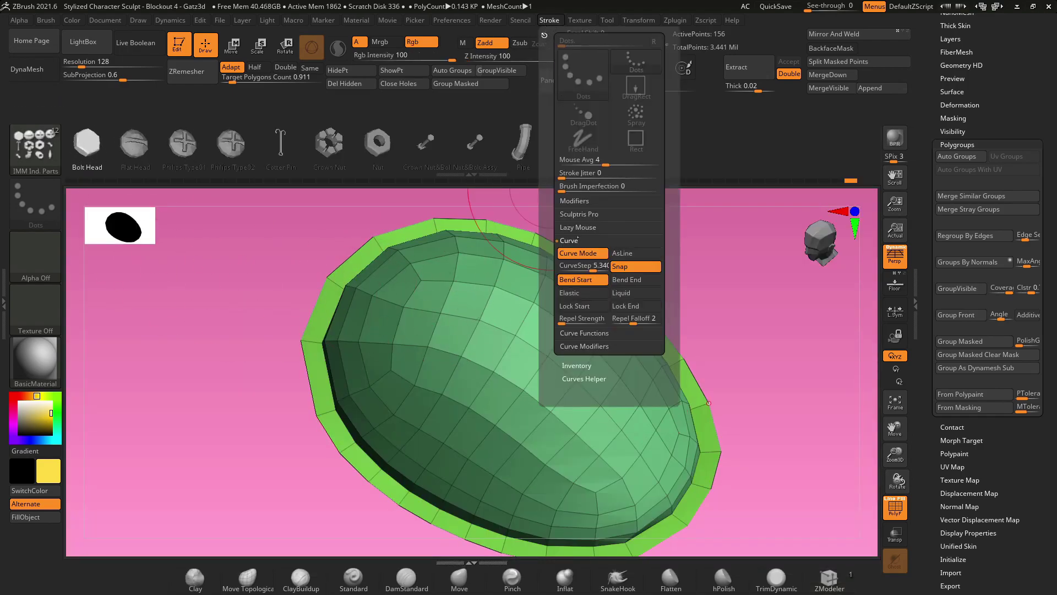
pyautogui.click(585, 266)
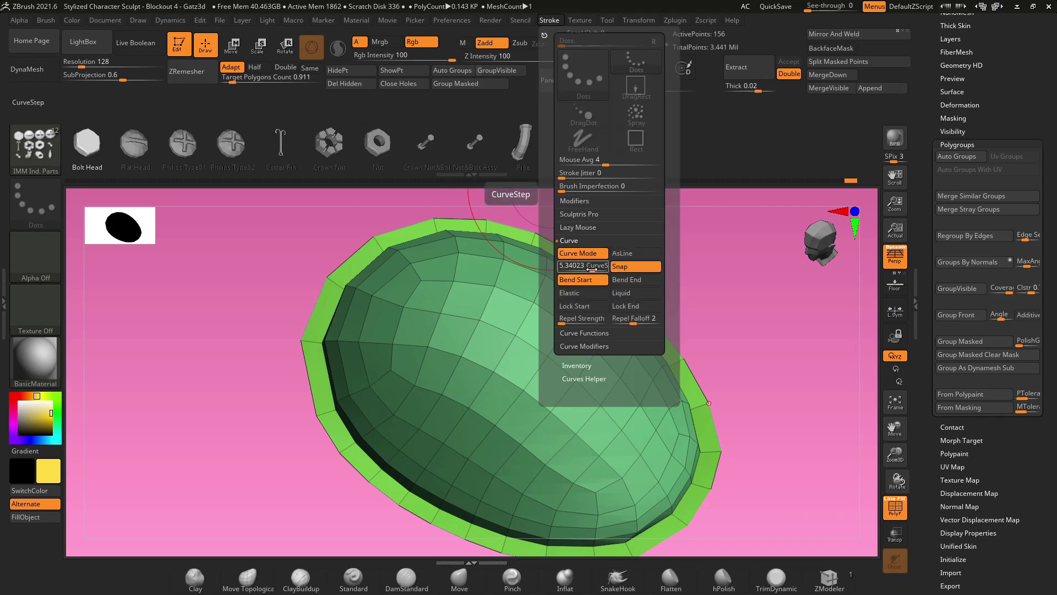
pyautogui.moveTo(592, 269)
pyautogui.mouseDown()
pyautogui.moveTo(567, 276)
pyautogui.moveTo(585, 277)
pyautogui.mouseUp()
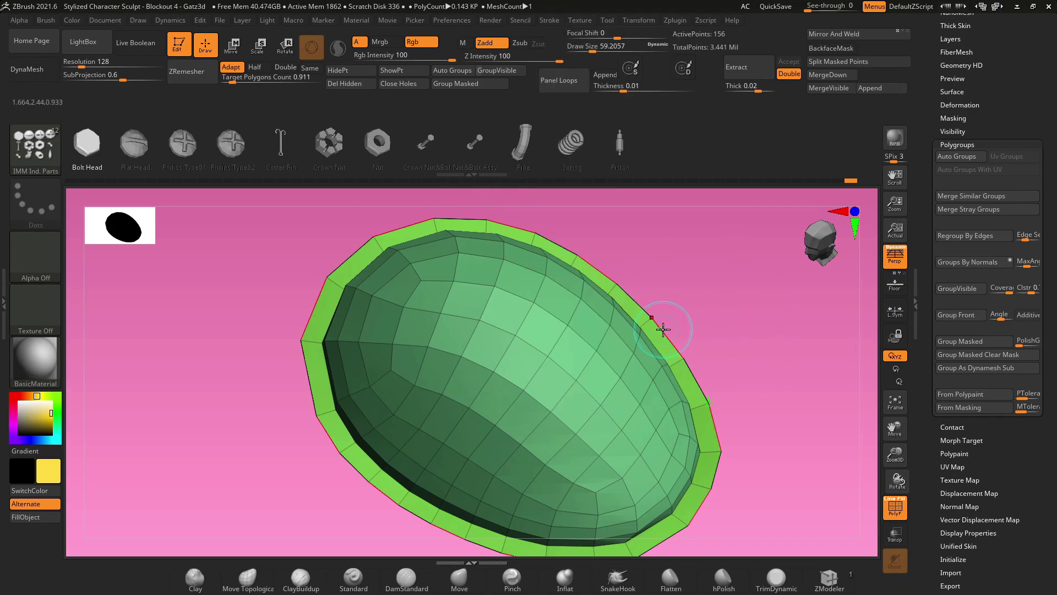
# Step: Try inserting bolt heads along the border curve, undo them and reduce the draw size to about 31
pyautogui.click(668, 332)
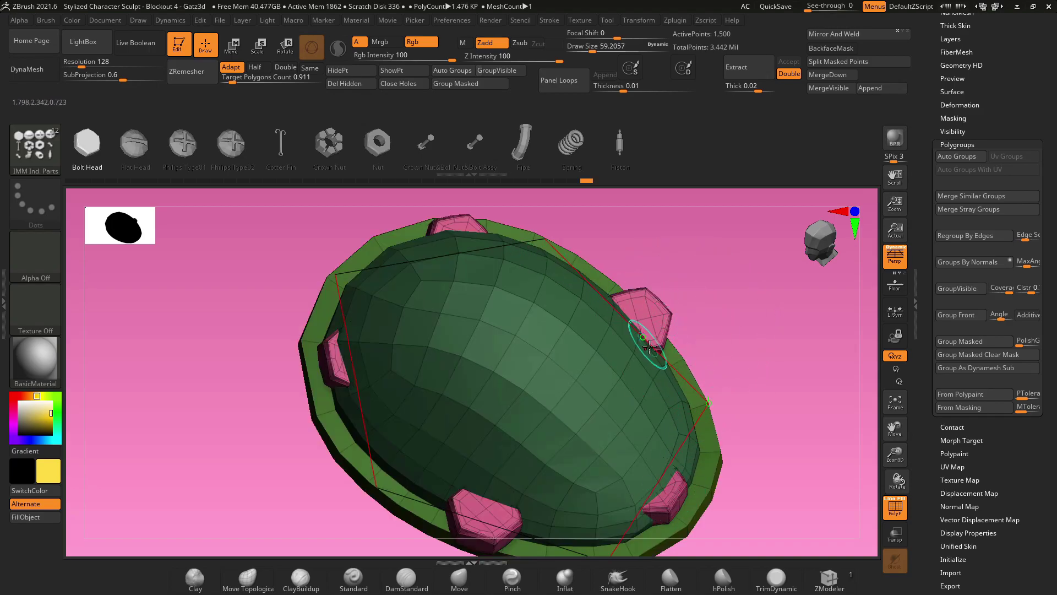
pyautogui.hotkey('ctrl', 'z')
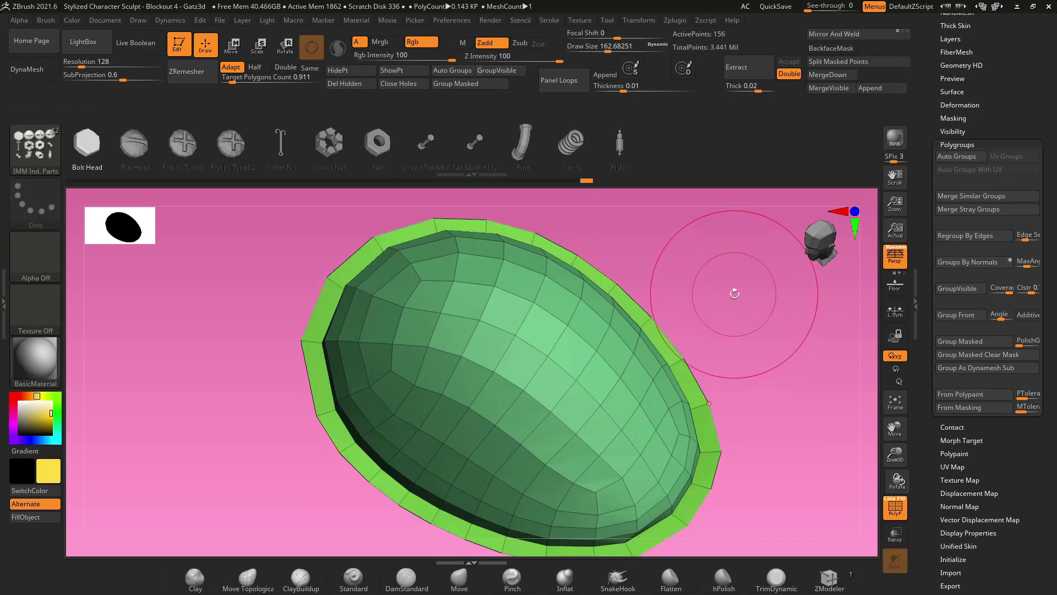
pyautogui.press('s')
pyautogui.moveTo(735, 293); pyautogui.dragTo(709, 293)
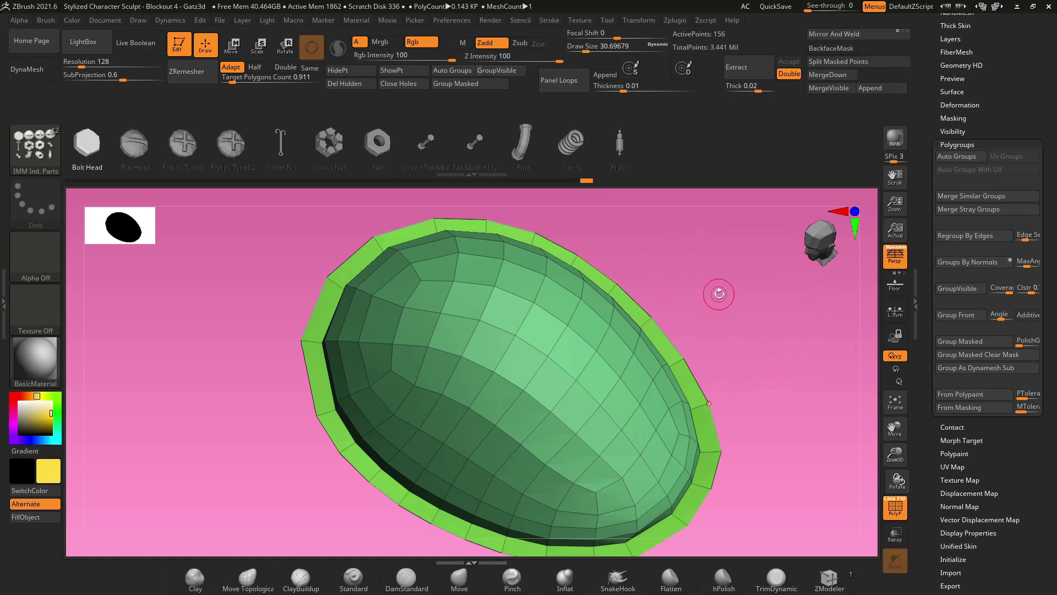
# Step: Insert bolt heads along the shoulder pad's border curve and undo the curve adjustment that shifts them off the border
pyautogui.click(643, 307)
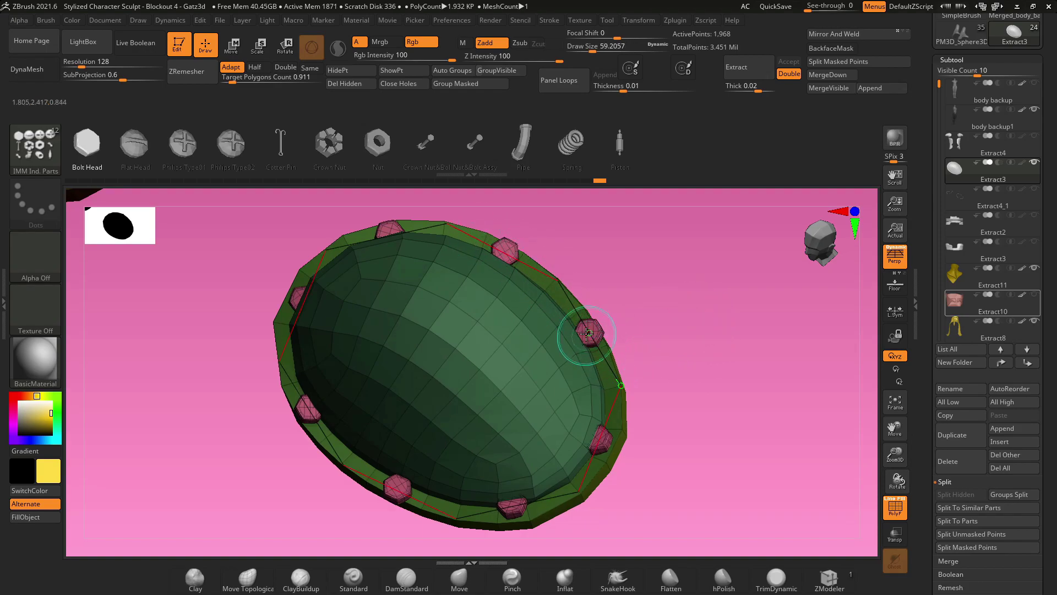
pyautogui.moveTo(568, 292); pyautogui.dragTo(544, 275, button='right')
pyautogui.click(543, 274)
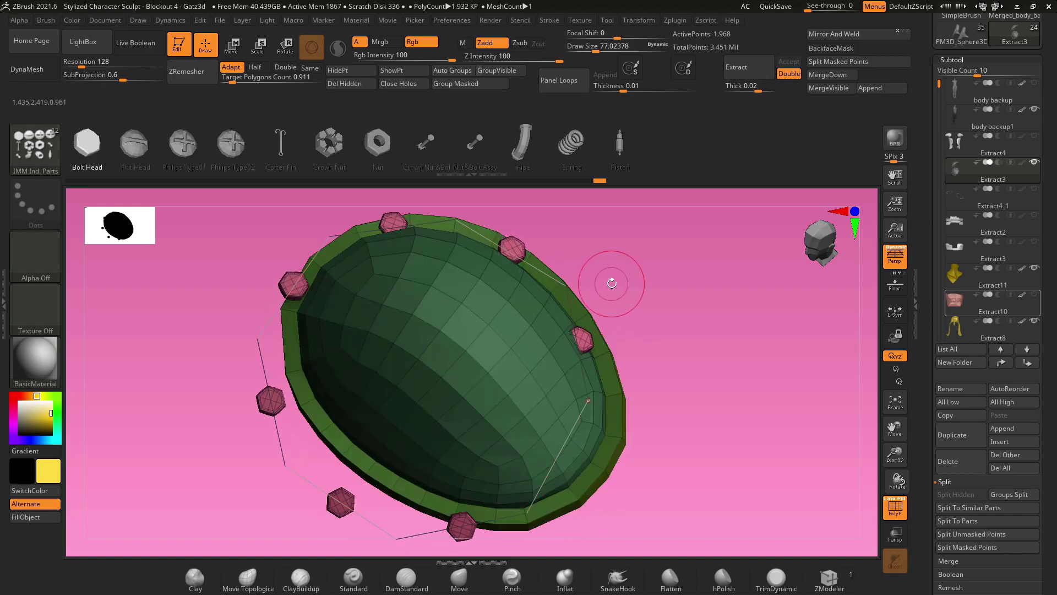
pyautogui.hotkey('ctrl', 'z')
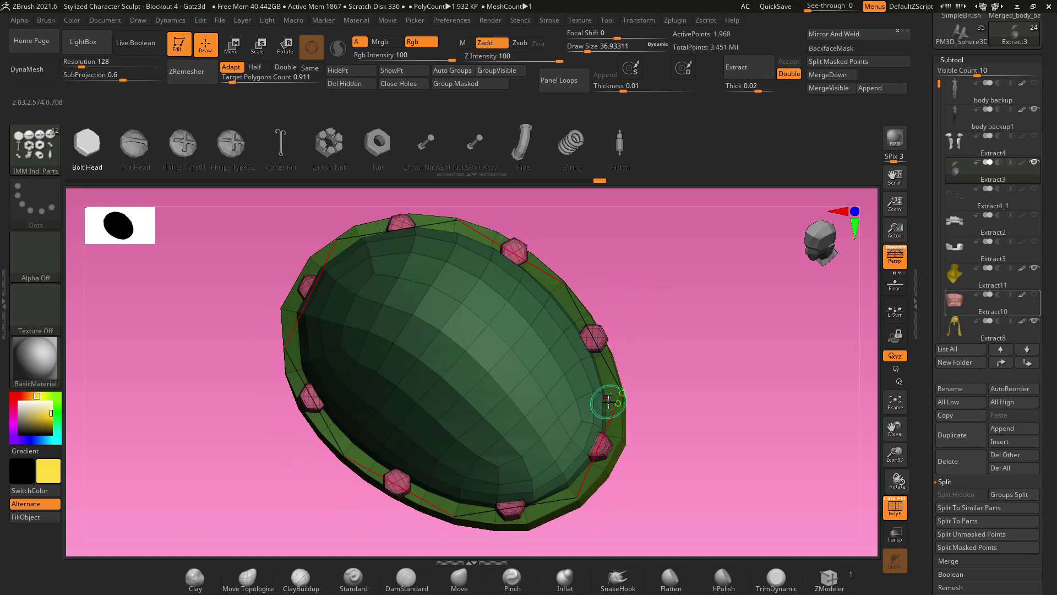
# Step: Nudge the individual bolt heads into place along the shoulder pad's border with the Move Topological brush at draw size about 177
pyautogui.click(255, 576)
pyautogui.press('s')
pyautogui.moveTo(602, 281)
pyautogui.mouseDown()
pyautogui.moveTo(623, 286)
pyautogui.moveTo(581, 325)
pyautogui.mouseUp()
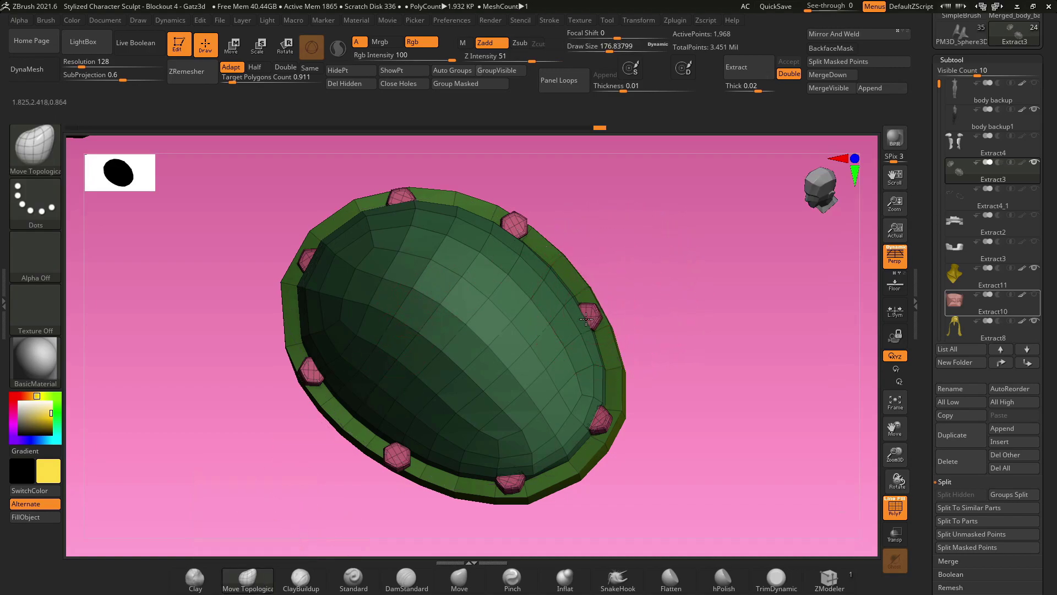
pyautogui.moveTo(514, 224); pyautogui.dragTo(518, 232)
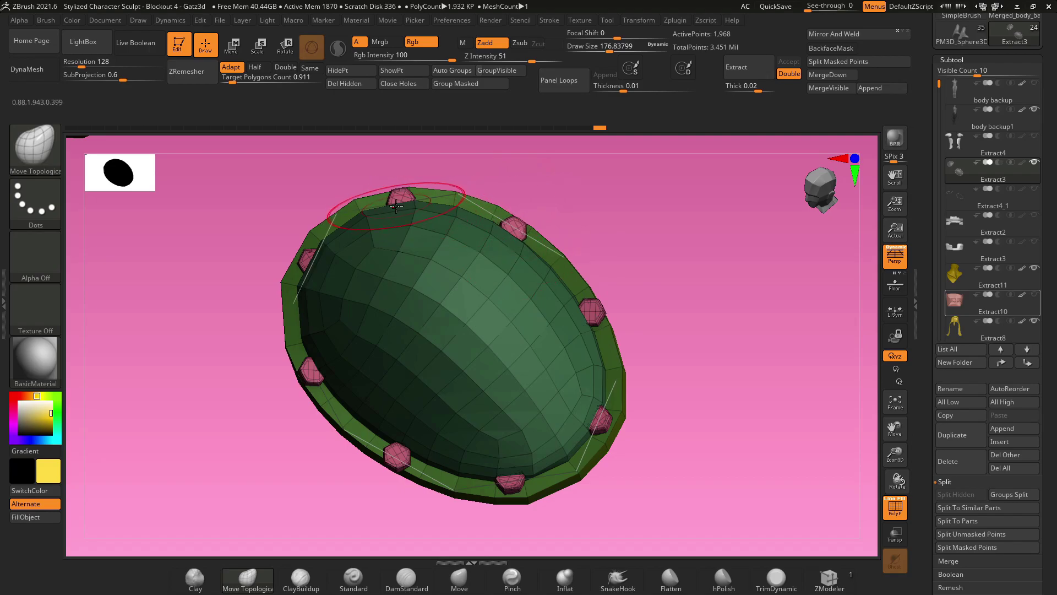
pyautogui.moveTo(396, 205); pyautogui.dragTo(402, 208)
pyautogui.moveTo(308, 261); pyautogui.dragTo(306, 258)
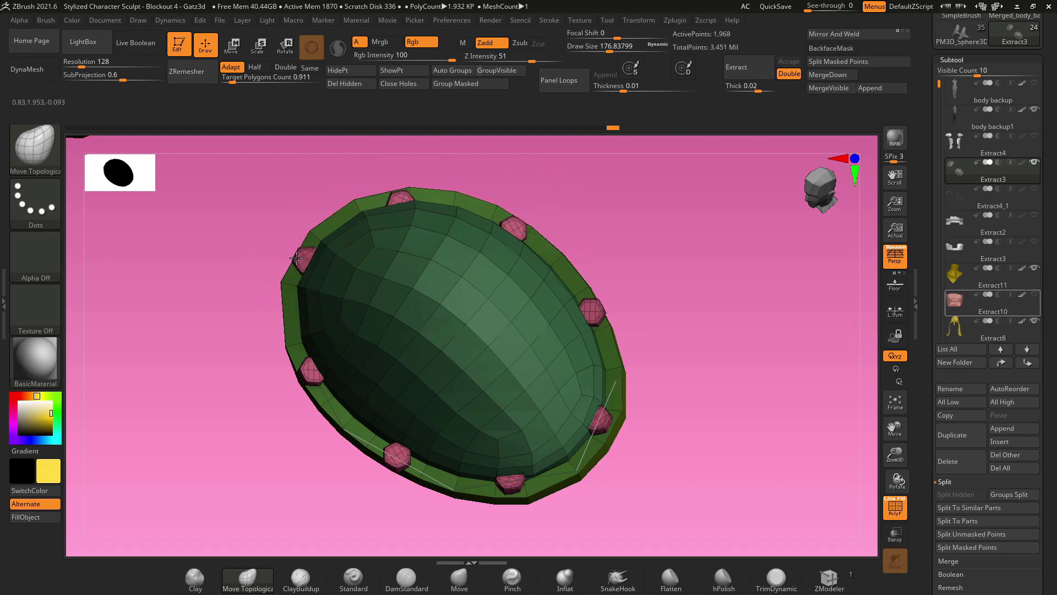
pyautogui.moveTo(311, 372); pyautogui.dragTo(308, 376)
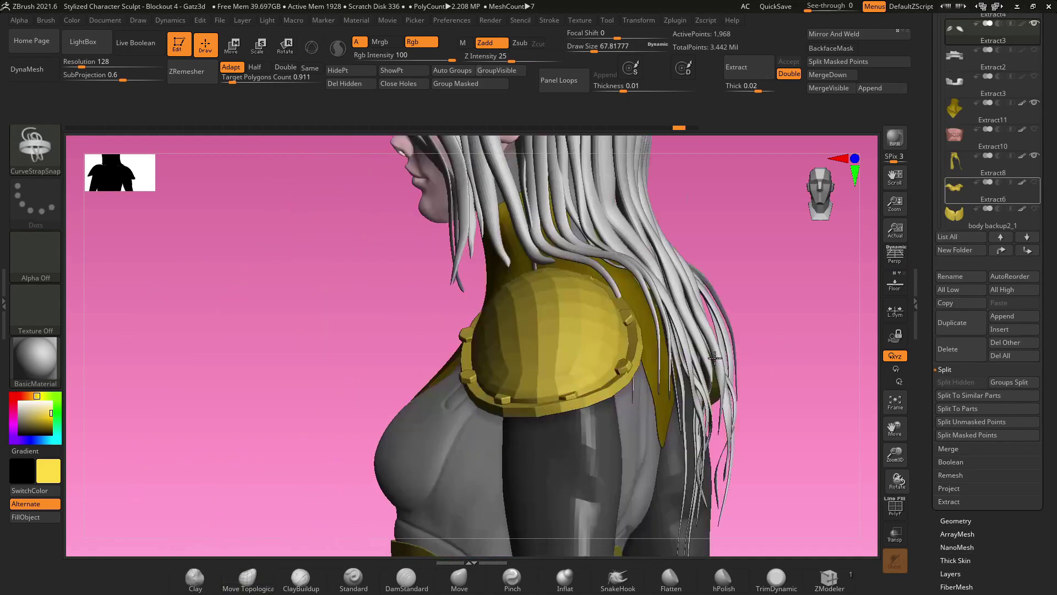
# Step: Examine the bolted shoulder pads on the character from several angles, including a framed close-up with the polyframe shown
pyautogui.moveTo(714, 358); pyautogui.dragTo(344, 361, button='right')
pyautogui.moveTo(345, 362); pyautogui.dragTo(684, 317)
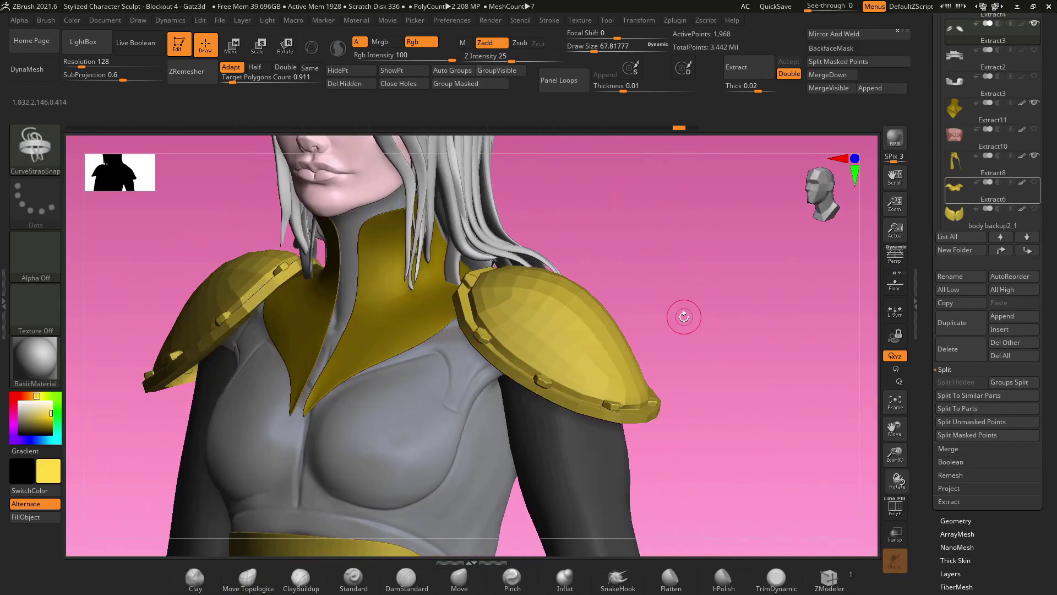
pyautogui.click(895, 508)
pyautogui.press('f')
pyautogui.moveTo(774, 396)
pyautogui.mouseDown()
pyautogui.moveTo(795, 345)
pyautogui.moveTo(769, 393)
pyautogui.moveTo(715, 374)
pyautogui.mouseUp()
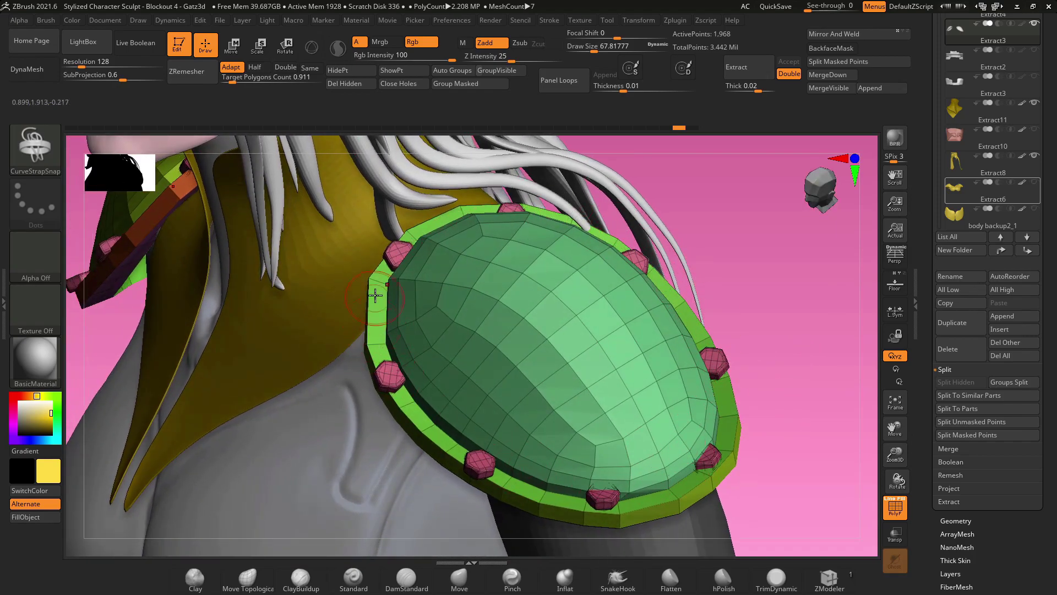
pyautogui.moveTo(838, 383); pyautogui.dragTo(767, 420)
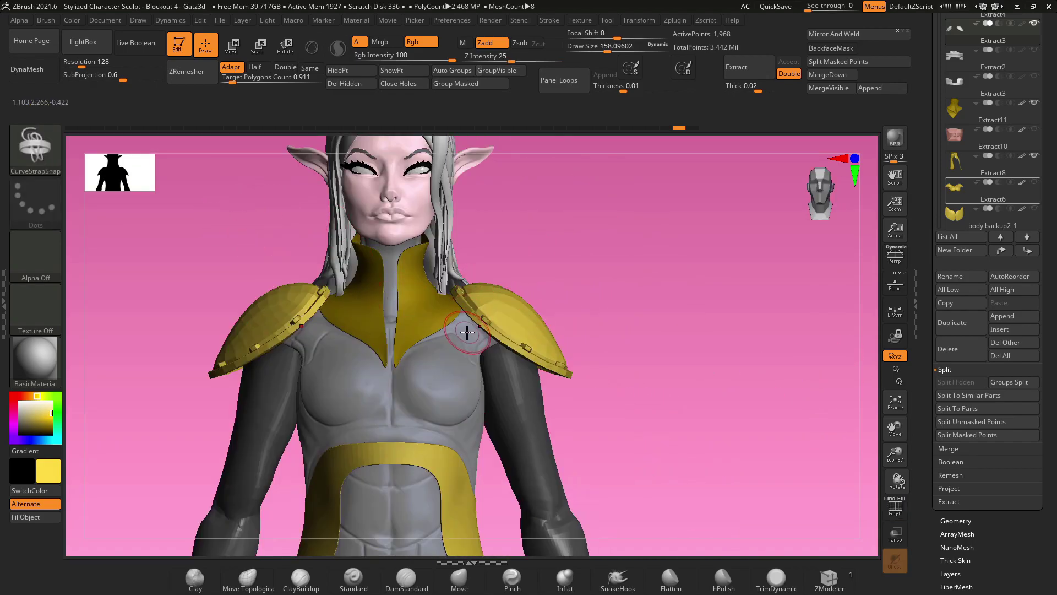
pyautogui.moveTo(642, 344)
pyautogui.mouseDown()
pyautogui.moveTo(608, 349)
pyautogui.moveTo(656, 349)
pyautogui.mouseUp()
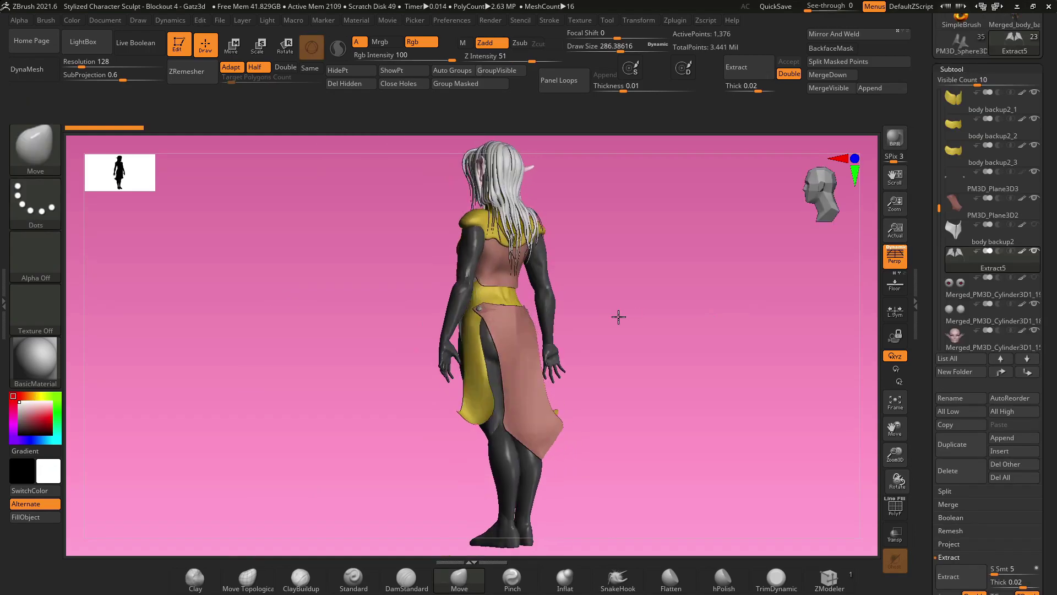
# Step: Review the full armor blockout on the character from back and front, including a close view of the chest
pyautogui.moveTo(618, 314); pyautogui.dragTo(259, 312)
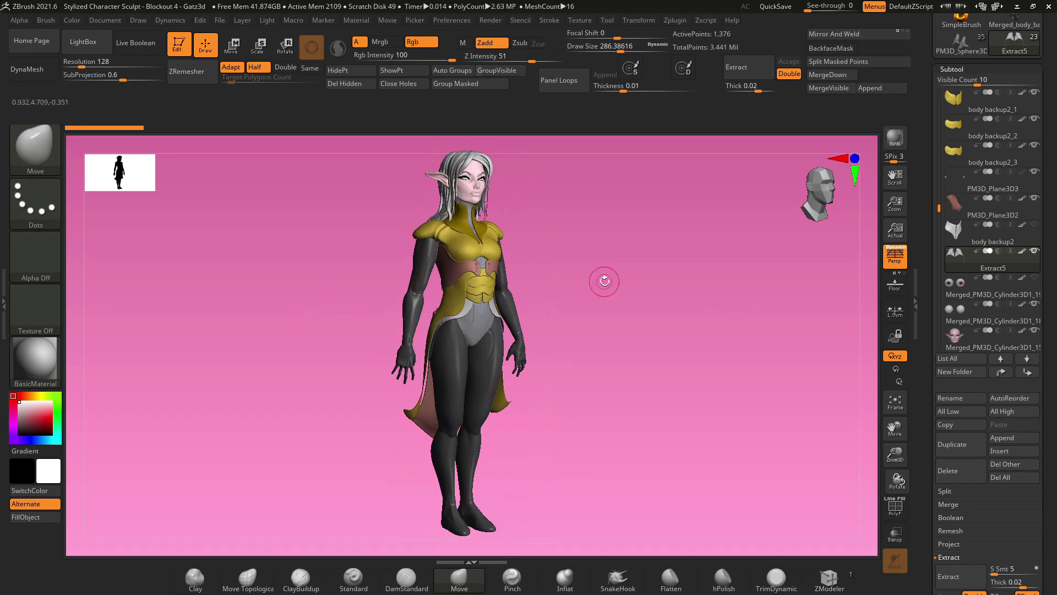
pyautogui.keyDown('alt'); pyautogui.moveTo(684, 274); pyautogui.dragTo(678, 344); pyautogui.keyUp('alt')
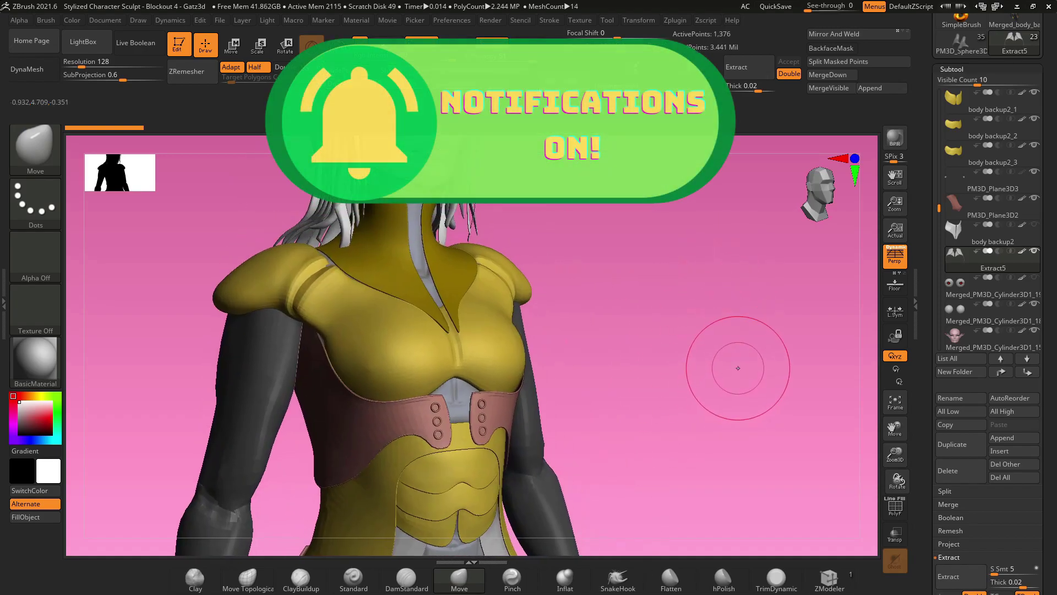
pyautogui.moveTo(733, 366); pyautogui.dragTo(468, 382)
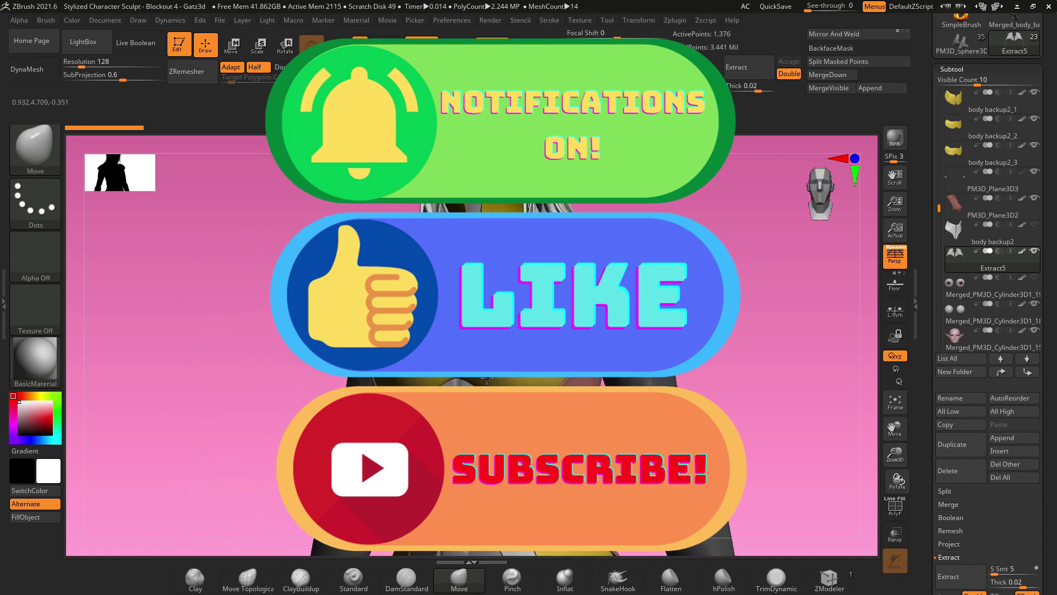